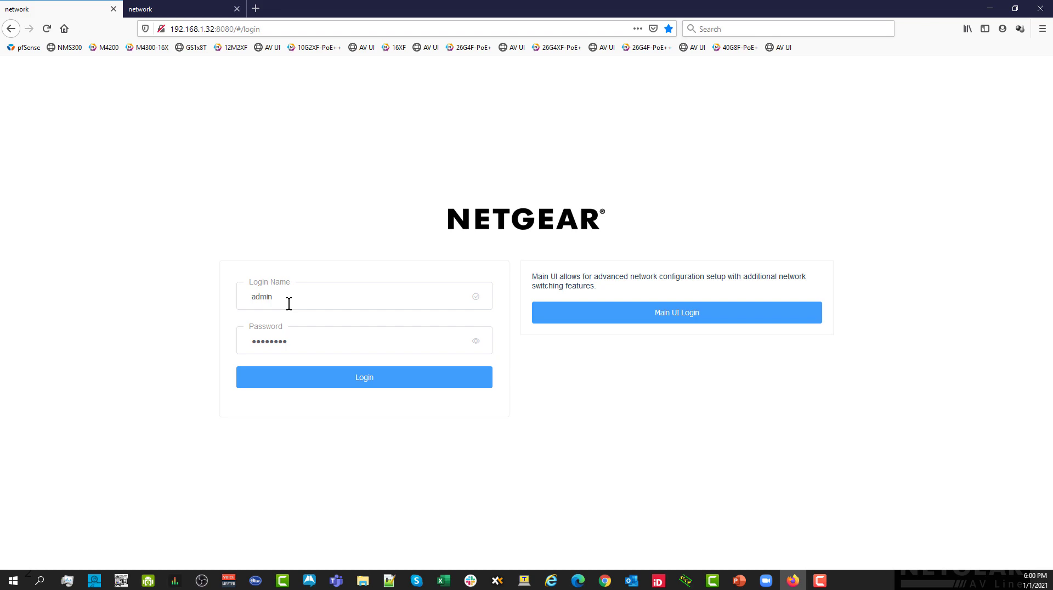
# - Log in to the switch and look over the device details, utilization and fan information on its overview page
pyautogui.click(339, 380)
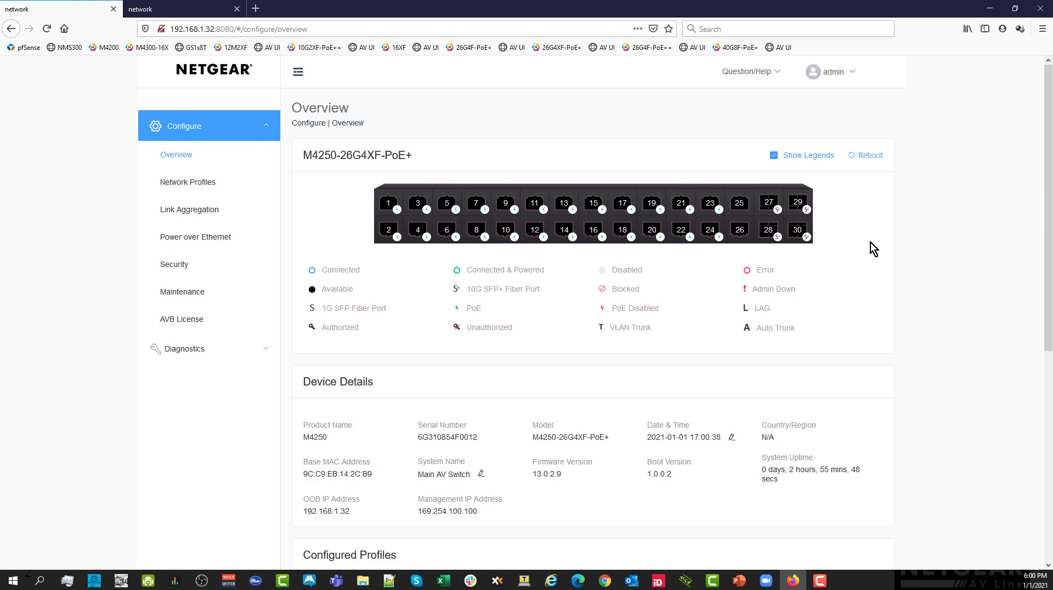
pyautogui.scroll(-5, 846, 321)
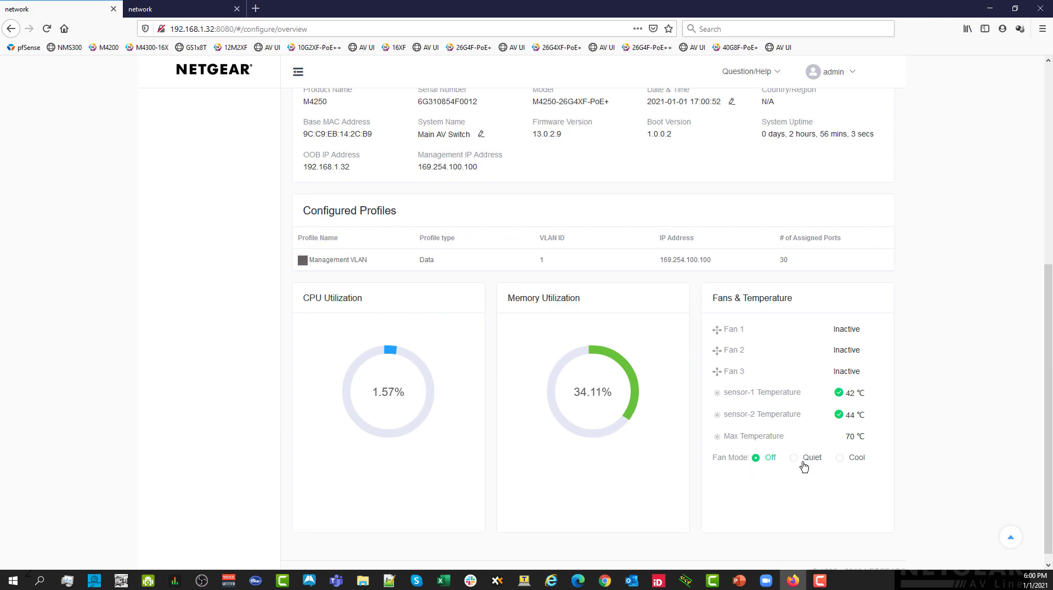
pyautogui.scroll(6, 803, 466)
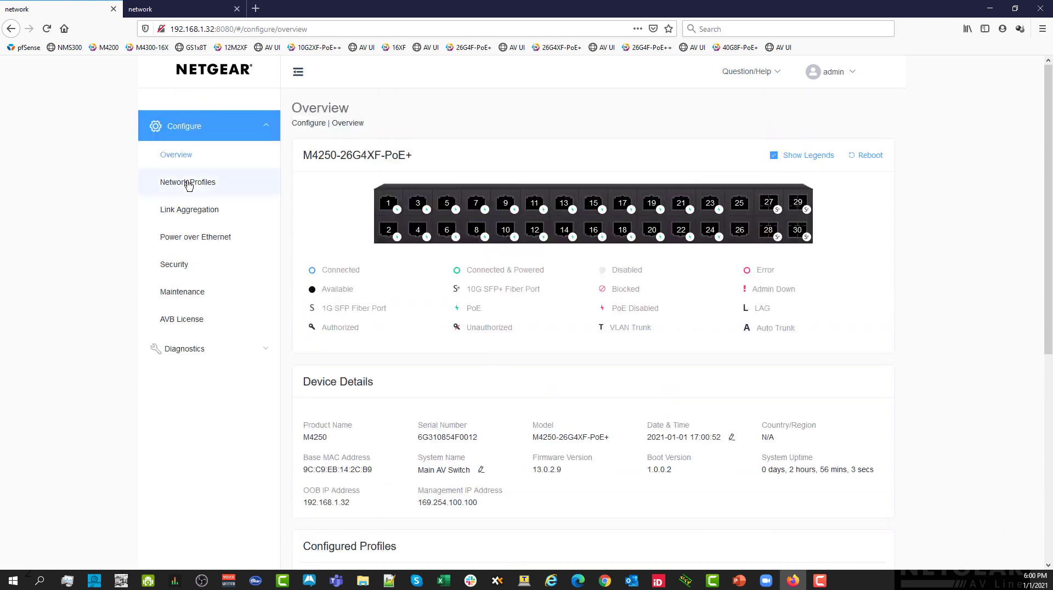
# - Start a new network profile from the Data template and select ports 1 to 4 for it
pyautogui.click(187, 183)
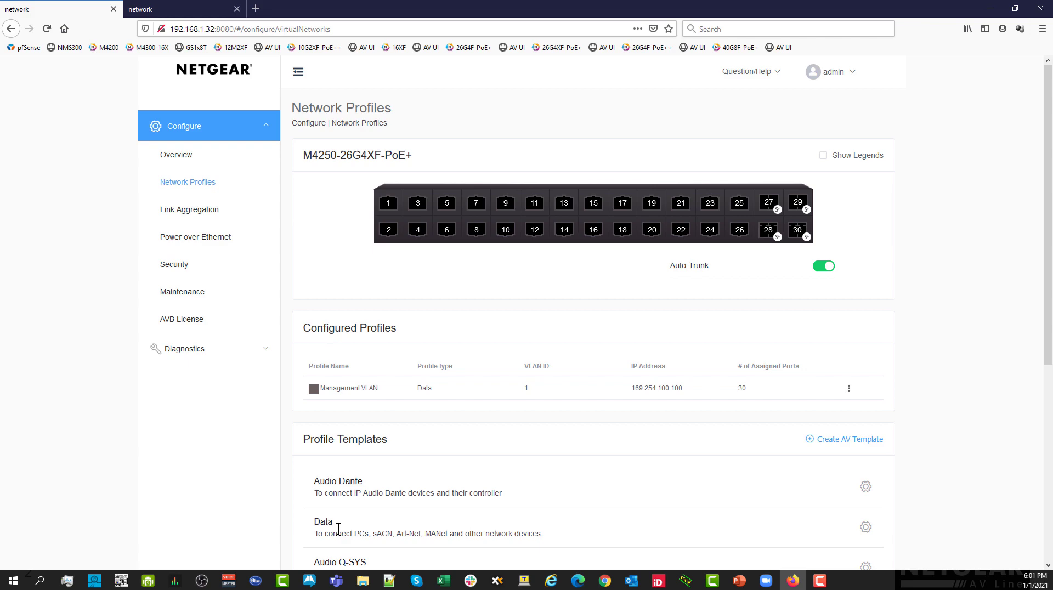
pyautogui.scroll(-4, 339, 530)
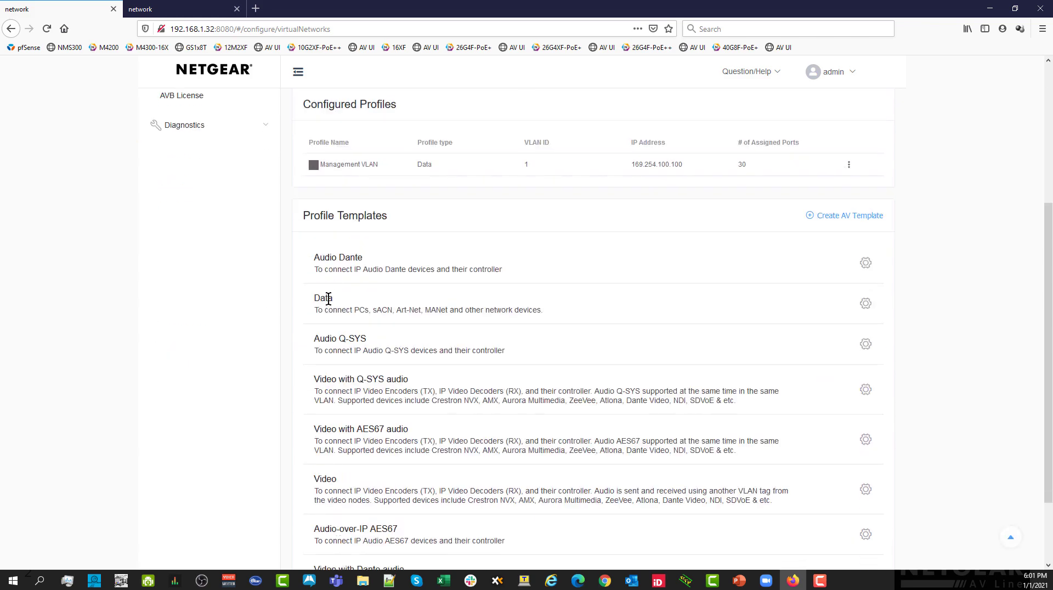
pyautogui.click(865, 304)
pyautogui.click(341, 219)
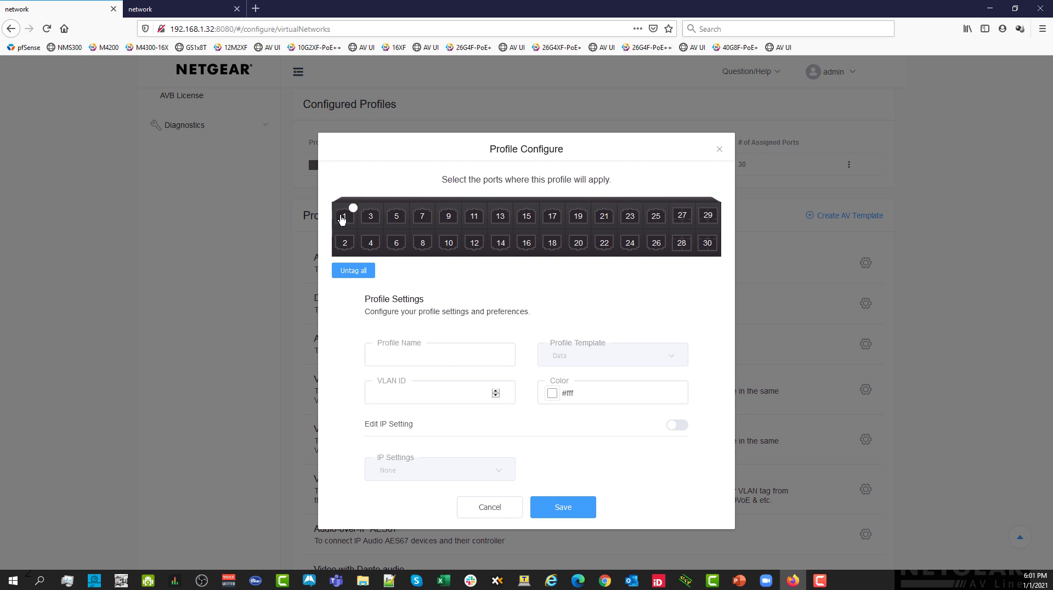
pyautogui.click(346, 244)
pyautogui.click(371, 218)
pyautogui.click(371, 244)
# - Name the profile AV Control, set its VLAN ID to 10 and choose the green color #28E125
pyautogui.write('Co')
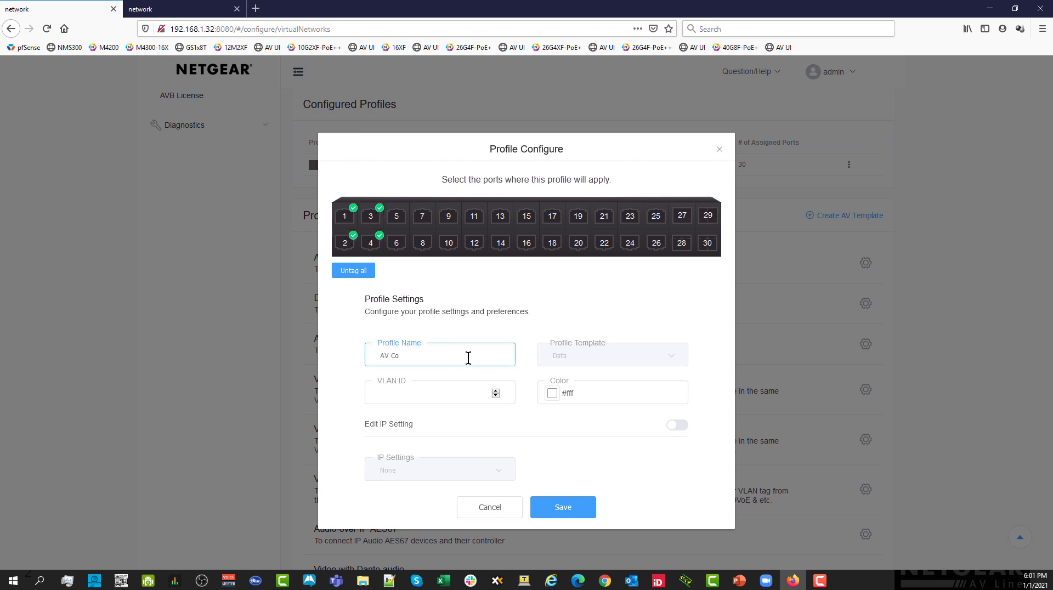
pyautogui.write('ntrol')
pyautogui.press('Tab')
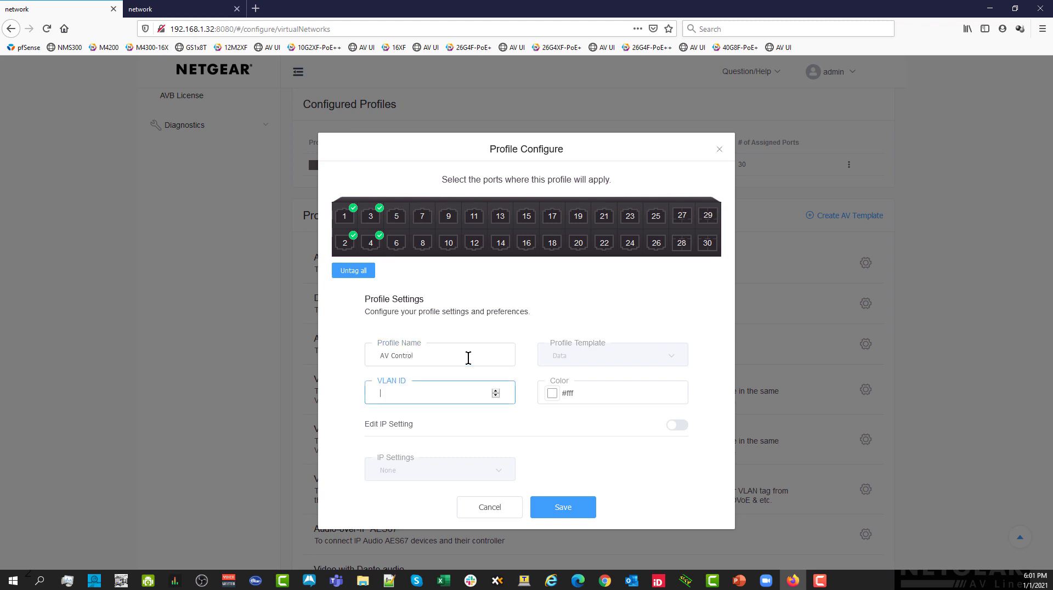
pyautogui.write('10')
pyautogui.click(553, 395)
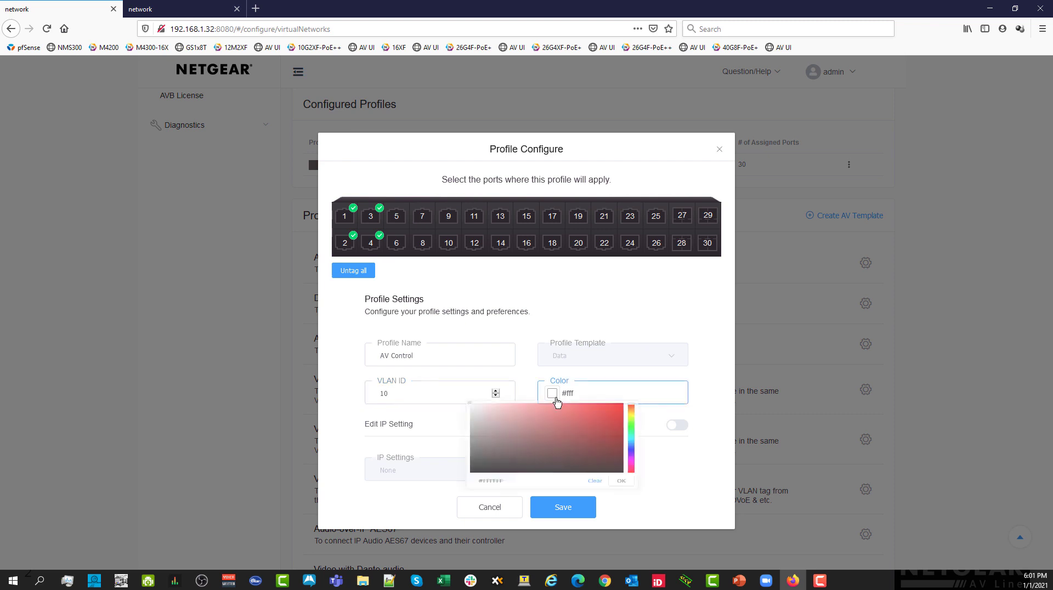
pyautogui.click(630, 439)
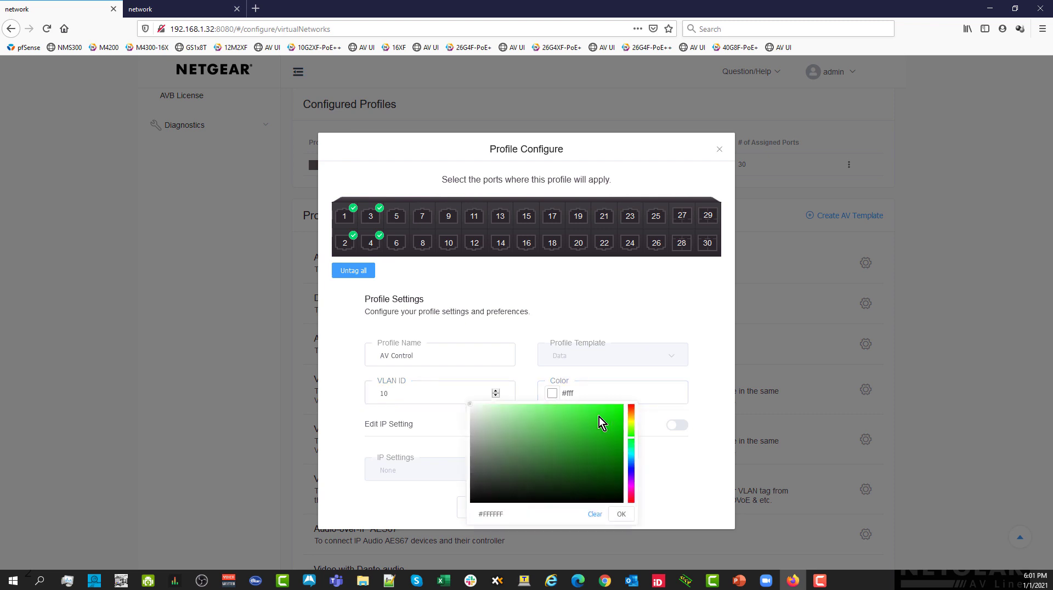
pyautogui.click(599, 417)
pyautogui.click(620, 515)
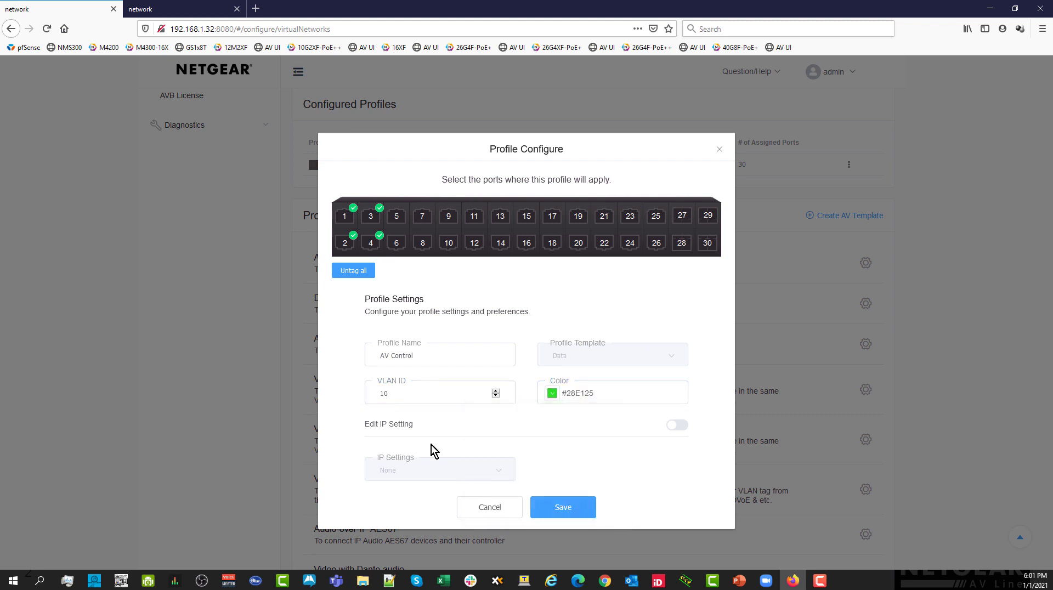
# - Enable IP editing for AV Control and set a static IP address of 192.168.10.1 with subnet mask 255.255.255.0
pyautogui.click(679, 425)
pyautogui.click(419, 471)
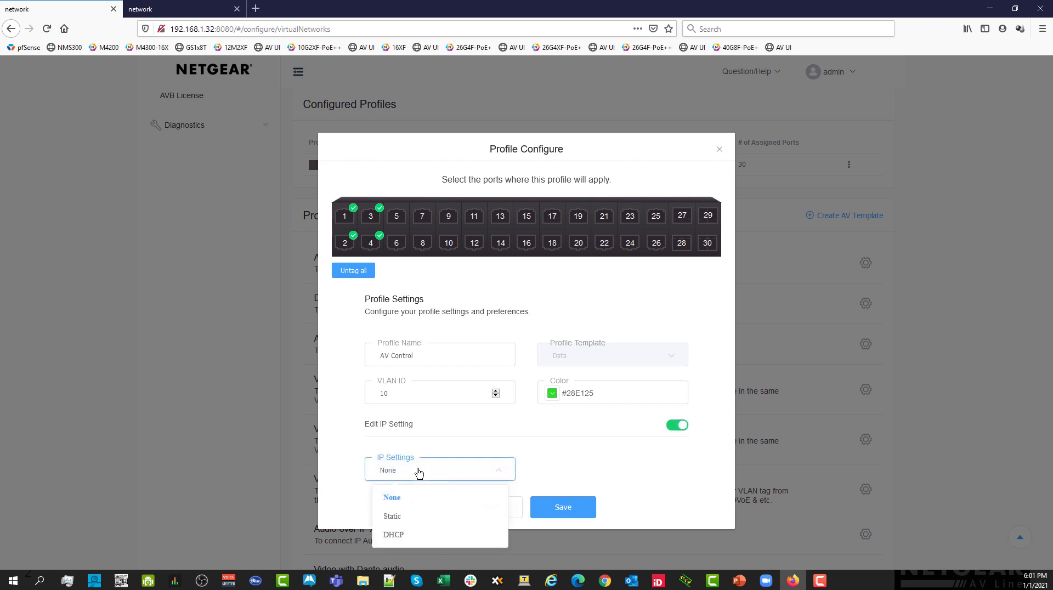
pyautogui.click(415, 523)
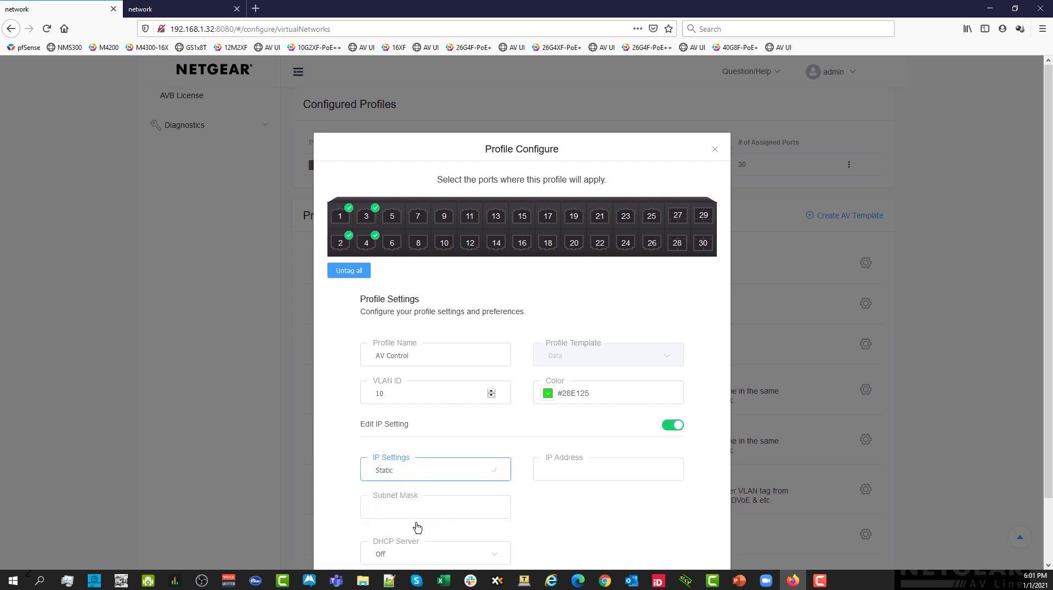
pyautogui.click(590, 471)
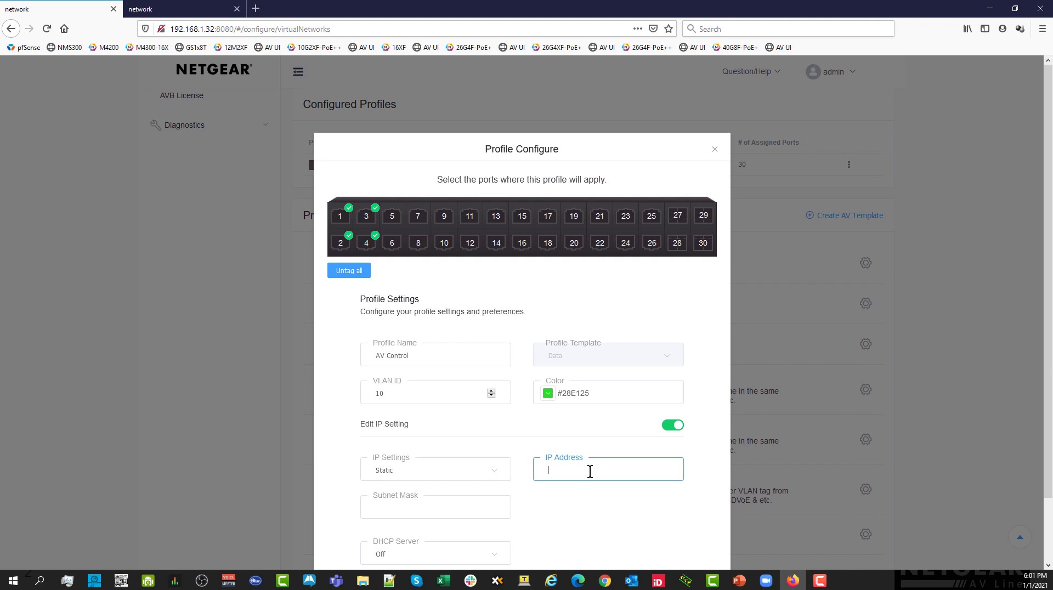
pyautogui.write('192.168.10')
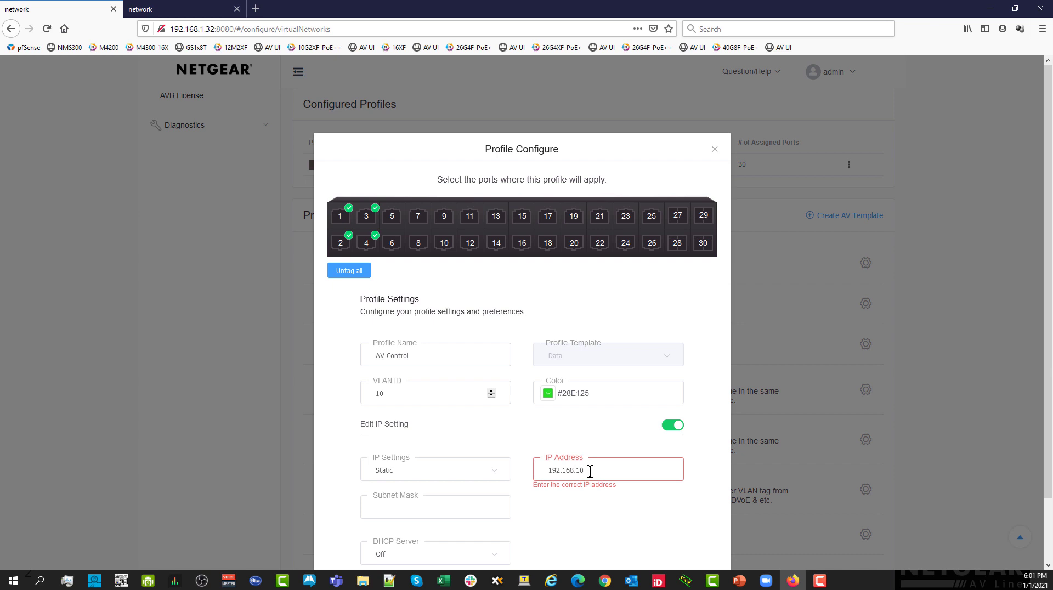
pyautogui.write('.1')
pyautogui.click(411, 503)
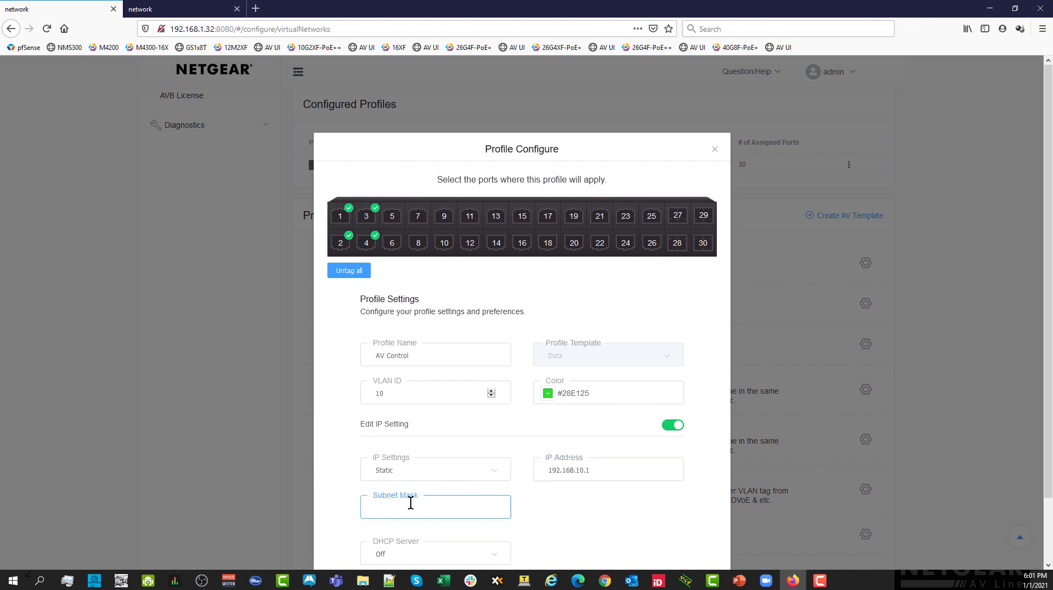
pyautogui.write('255.255.255.0')
pyautogui.click(581, 522)
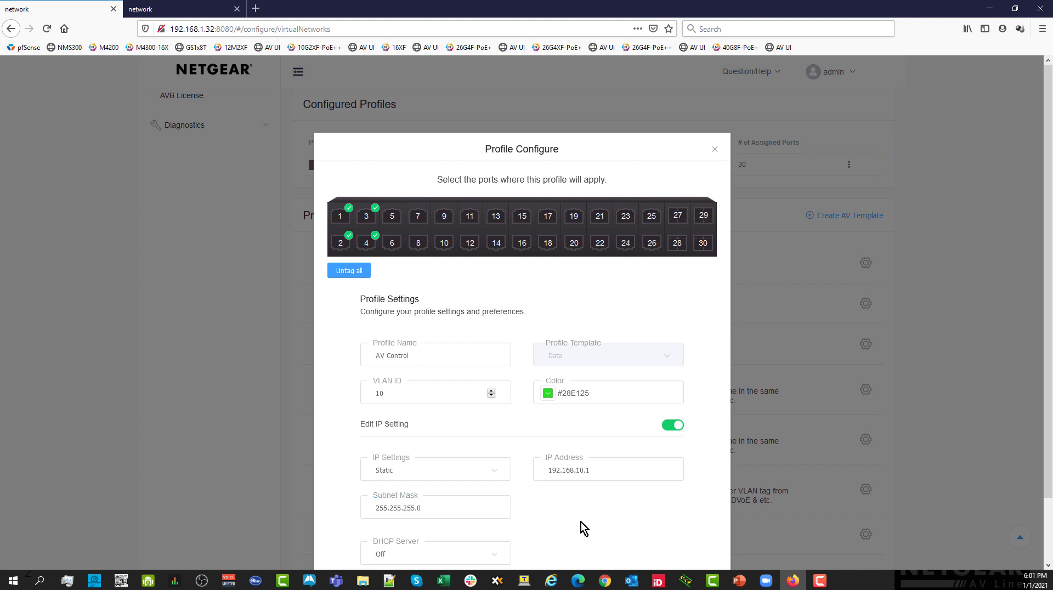
# - Turn on AV Control's DHCP server with 192.168.10.1 as default router and DNS server 1, and save the profile
pyautogui.scroll(-3, 581, 522)
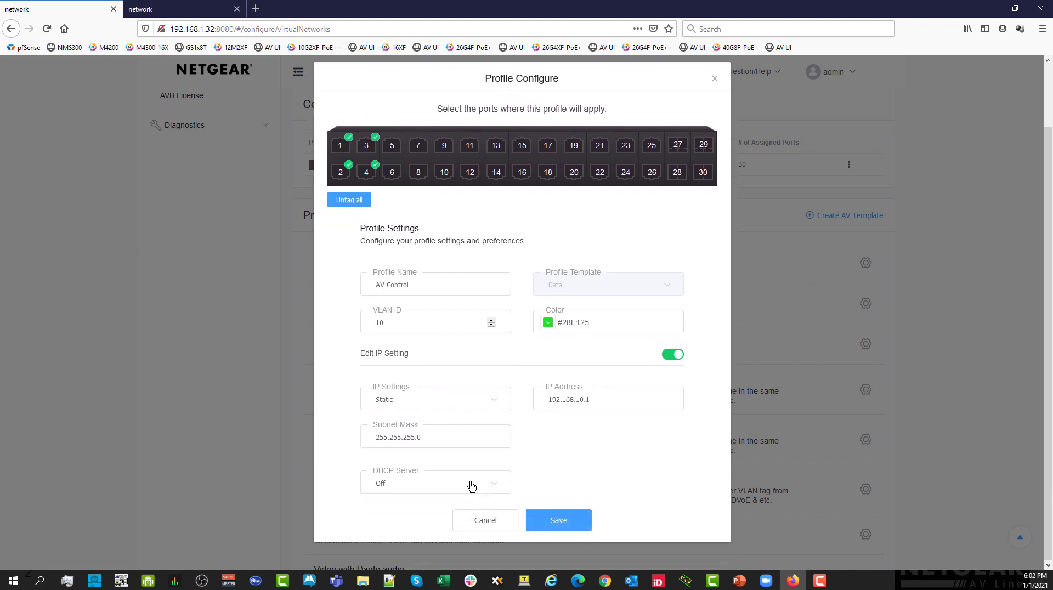
pyautogui.click(471, 486)
pyautogui.click(426, 528)
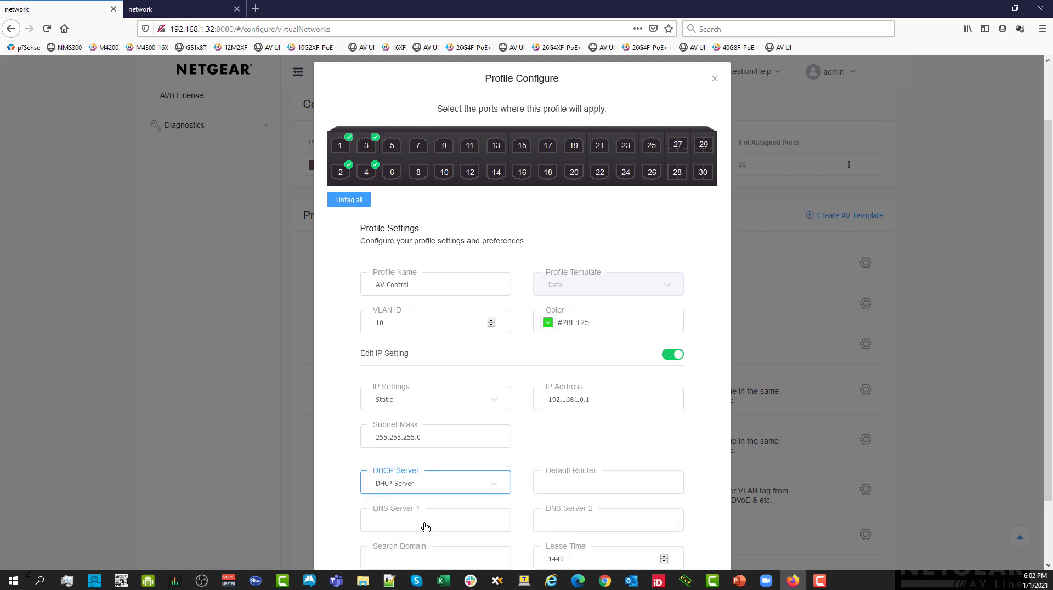
pyautogui.click(592, 482)
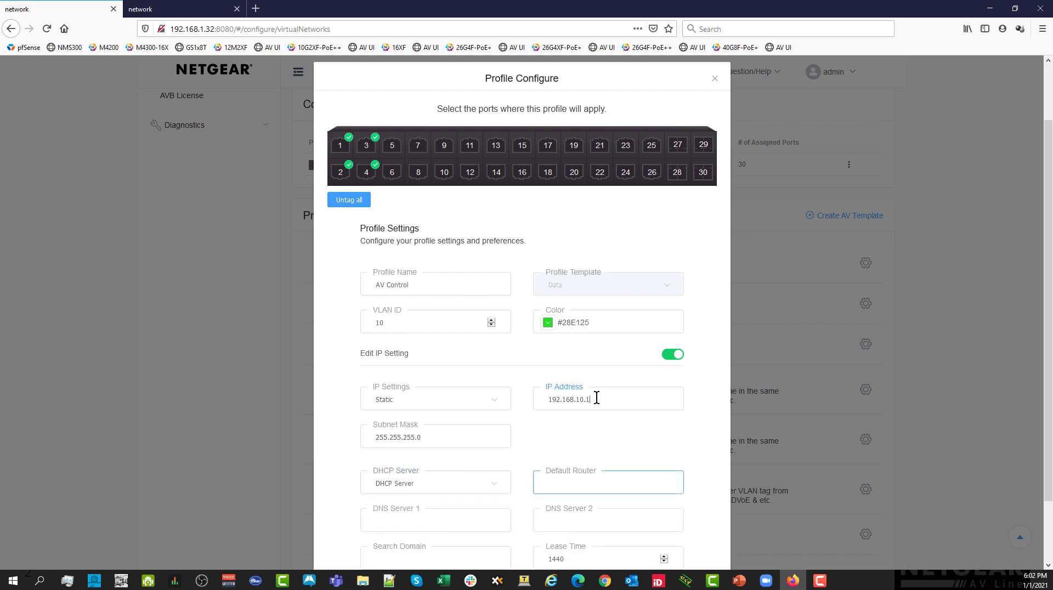
pyautogui.moveTo(597, 397); pyautogui.dragTo(515, 384)
pyautogui.hotkey('ctrl', 'c')
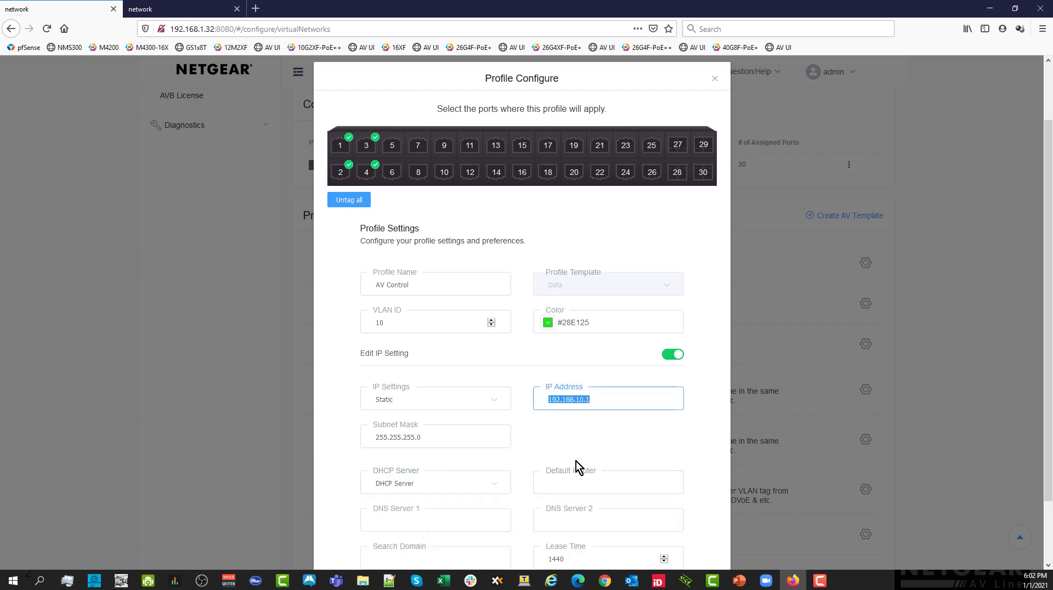
pyautogui.click(594, 483)
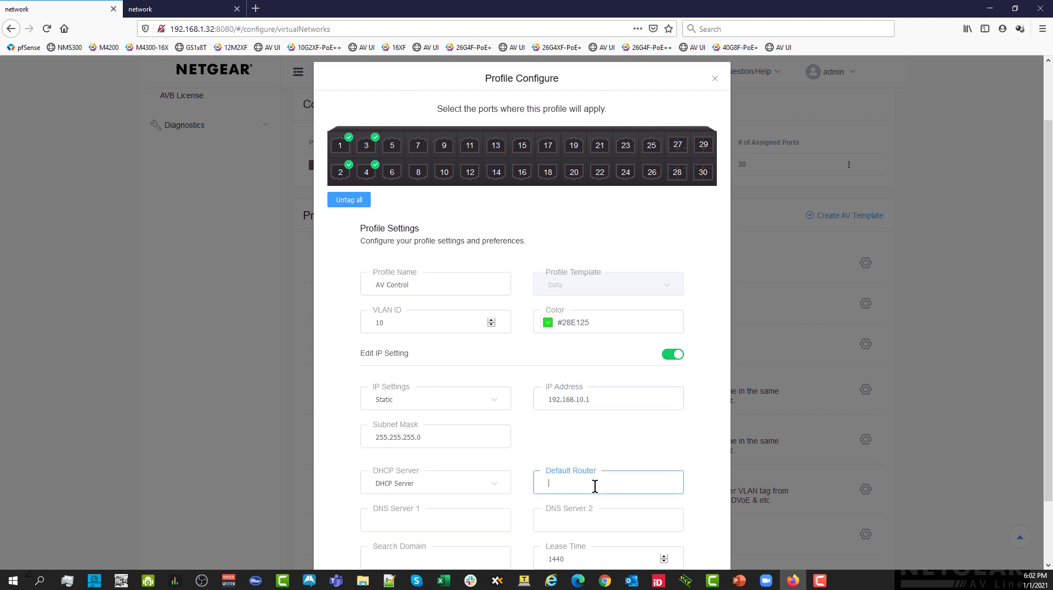
pyautogui.hotkey('ctrl', 'v')
pyautogui.click(470, 521)
pyautogui.hotkey('ctrl', 'v')
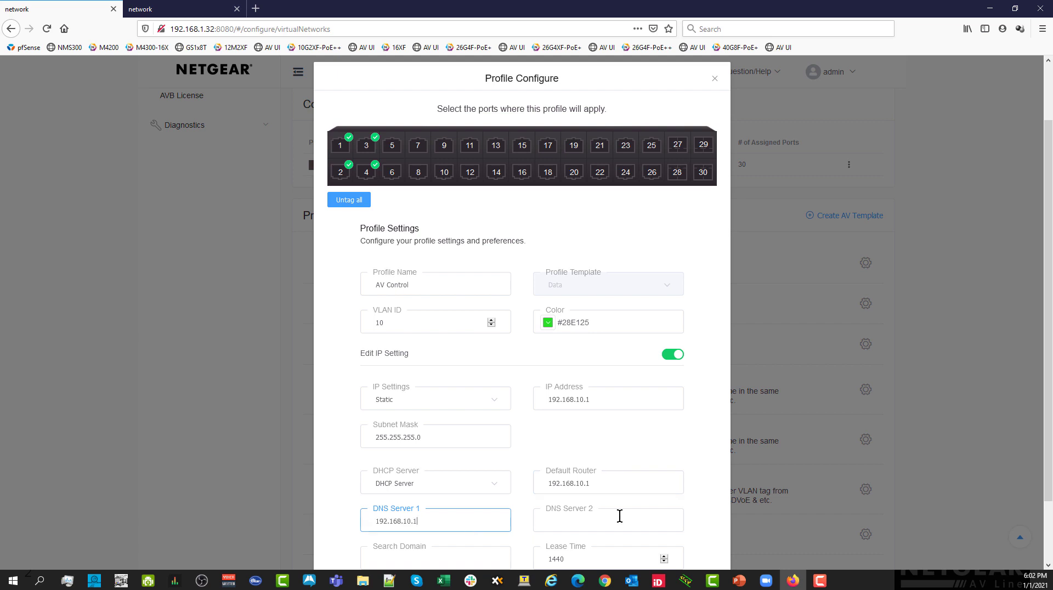
pyautogui.scroll(-3, 620, 517)
pyautogui.click(567, 527)
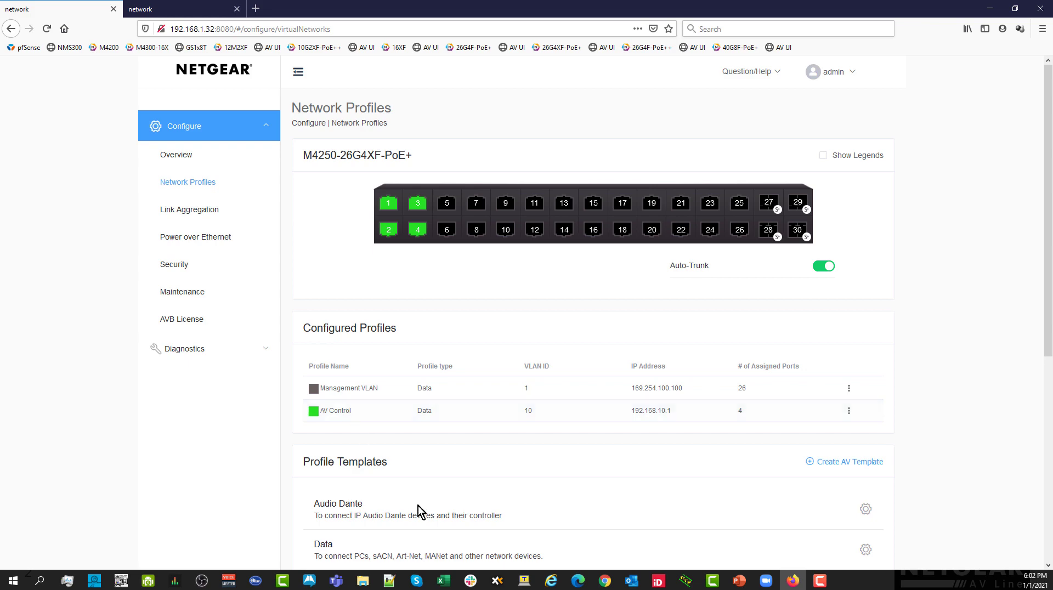
# - Start a new network profile from the Video template and select ports 5 to 16 for it
pyautogui.scroll(-4, 418, 505)
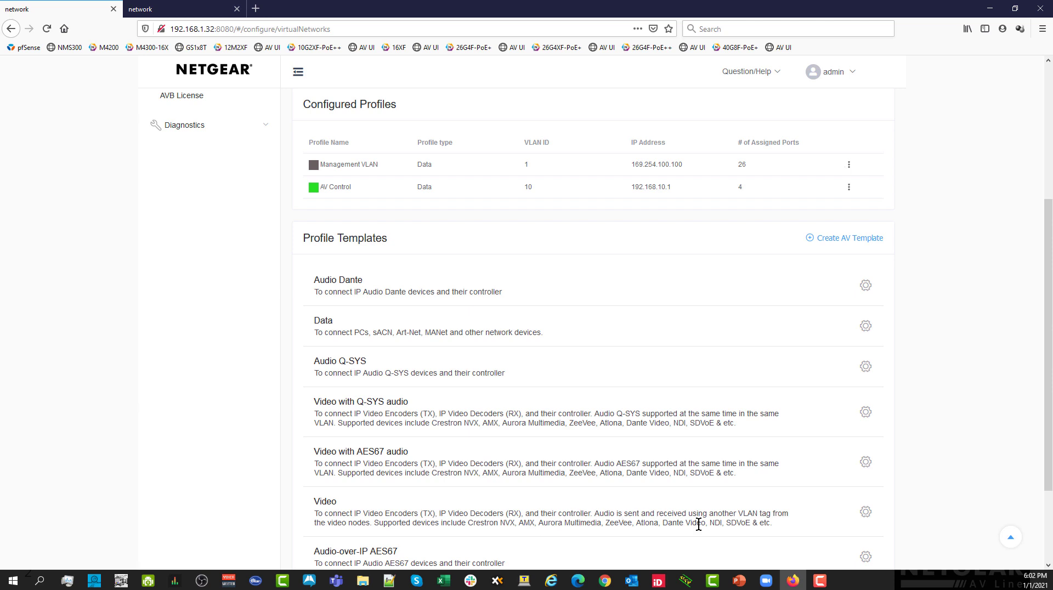
pyautogui.click(865, 511)
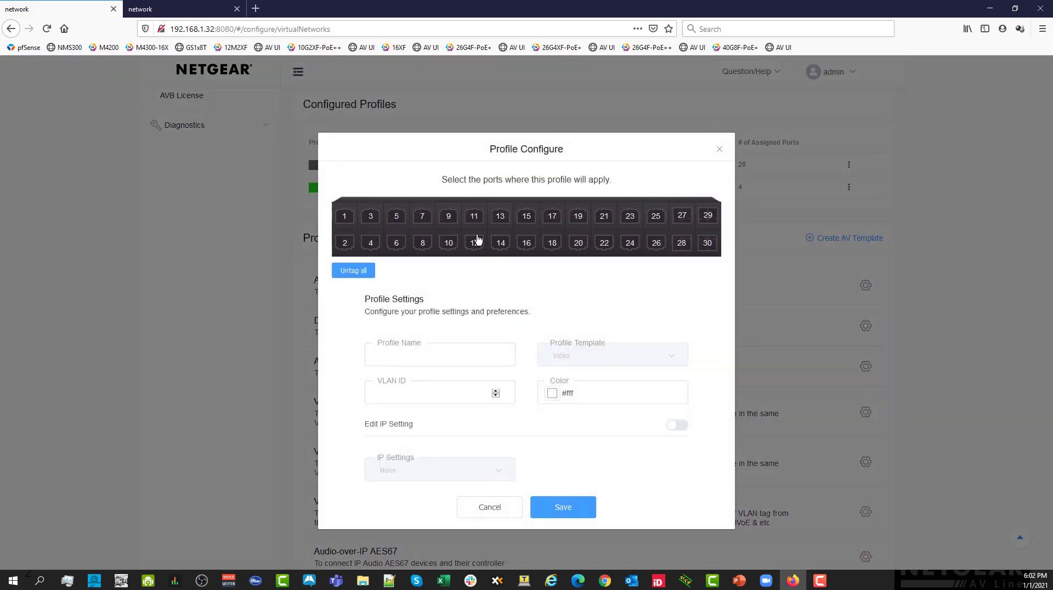
pyautogui.click(394, 219)
pyautogui.click(394, 245)
pyautogui.click(426, 216)
pyautogui.click(423, 244)
pyautogui.click(450, 219)
pyautogui.click(453, 250)
pyautogui.click(474, 218)
pyautogui.click(475, 246)
pyautogui.click(494, 219)
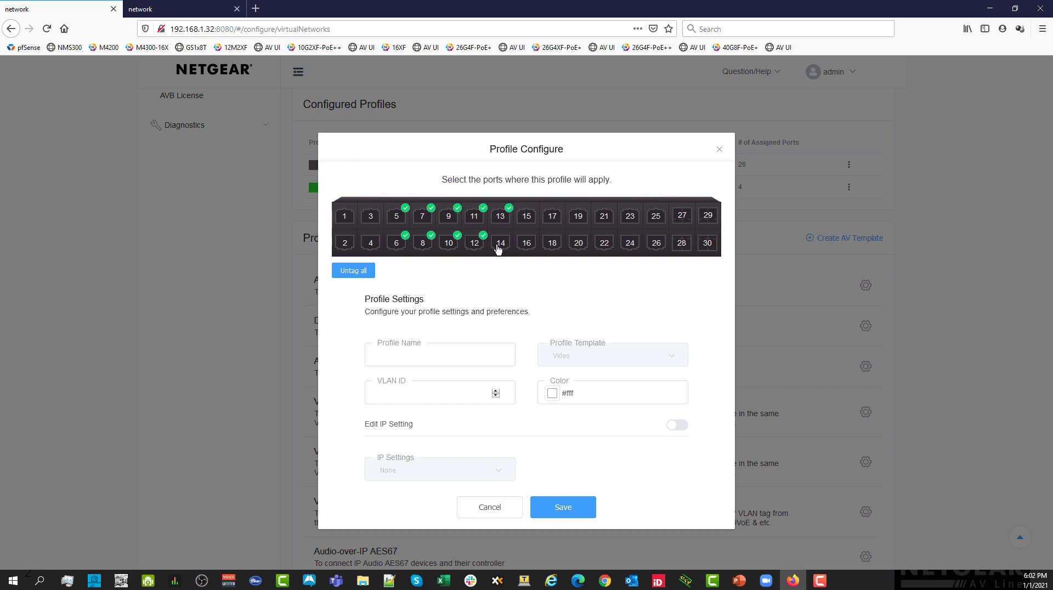
pyautogui.click(501, 244)
pyautogui.click(532, 222)
pyautogui.click(526, 247)
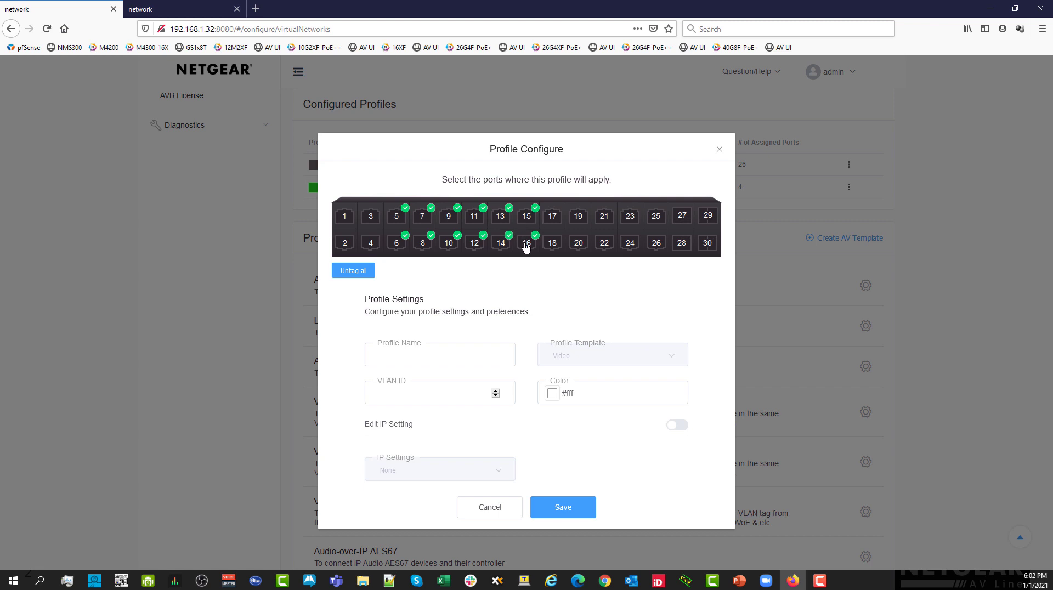
# - Name the profile Video, set its VLAN ID to 20 and choose the blue color #1F73CC
pyautogui.click(448, 350)
pyautogui.write('Video')
pyautogui.click(446, 395)
pyautogui.write('20')
pyautogui.click(551, 399)
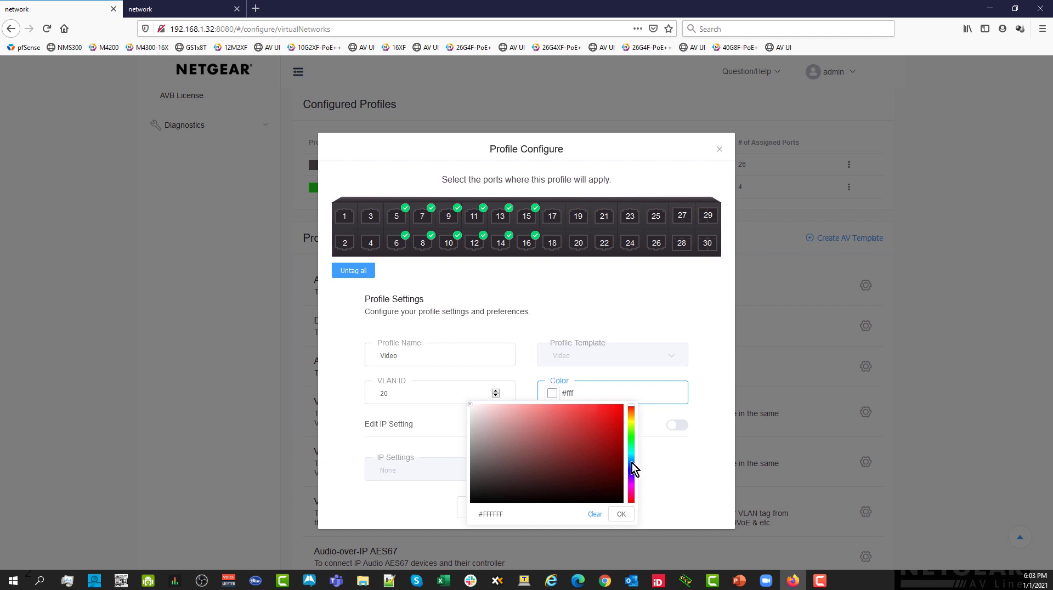
pyautogui.click(632, 463)
pyautogui.click(622, 514)
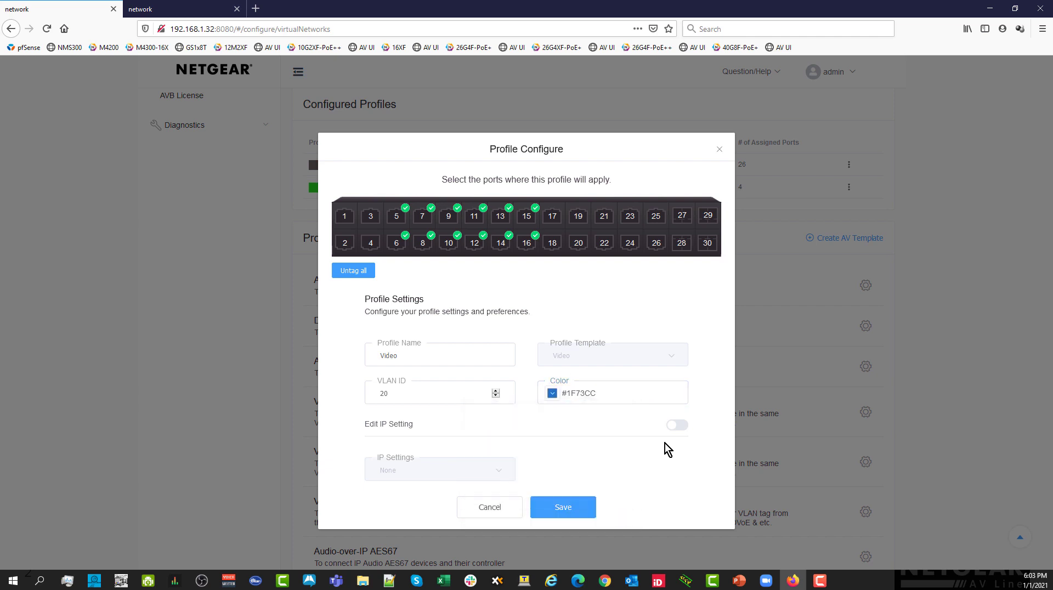
# - Enable IP editing for the Video profile and enter static IP address 192..168.20.1 with subnet mask 255.255.255.0
pyautogui.click(683, 426)
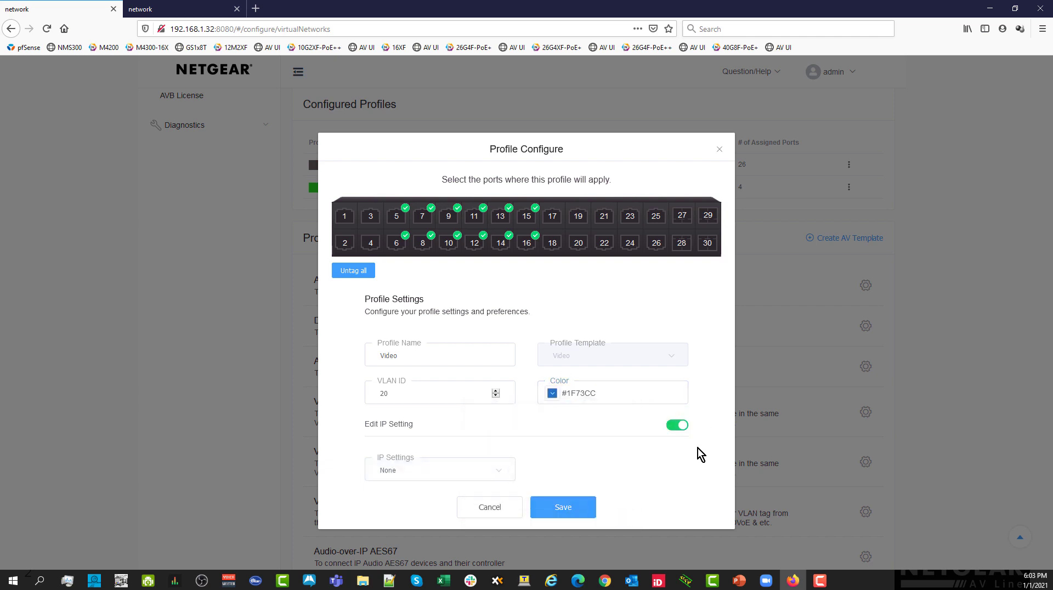
pyautogui.click(498, 473)
pyautogui.click(452, 516)
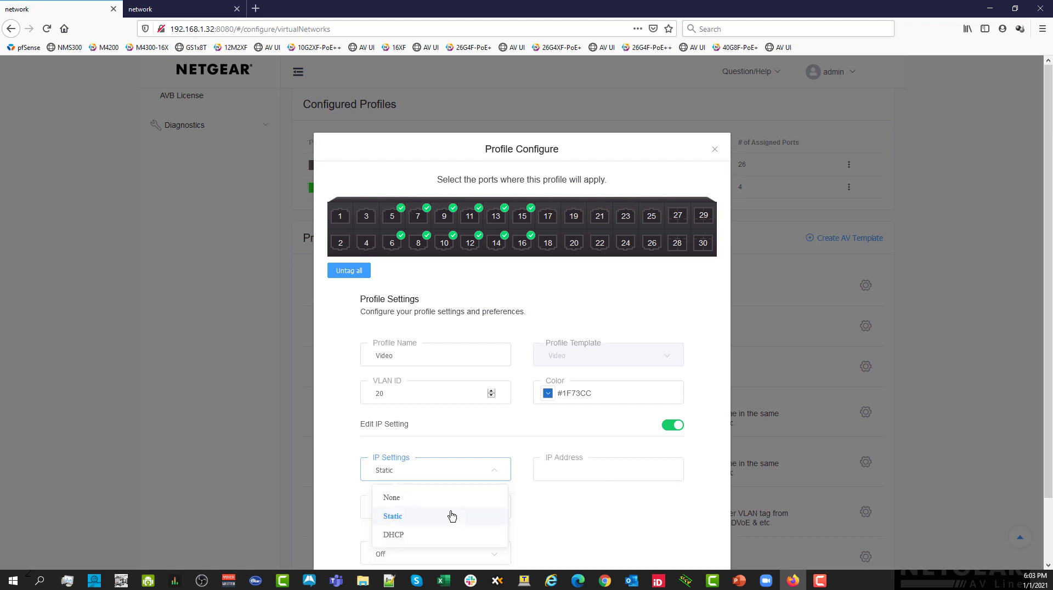
pyautogui.click(585, 471)
pyautogui.write('192..16')
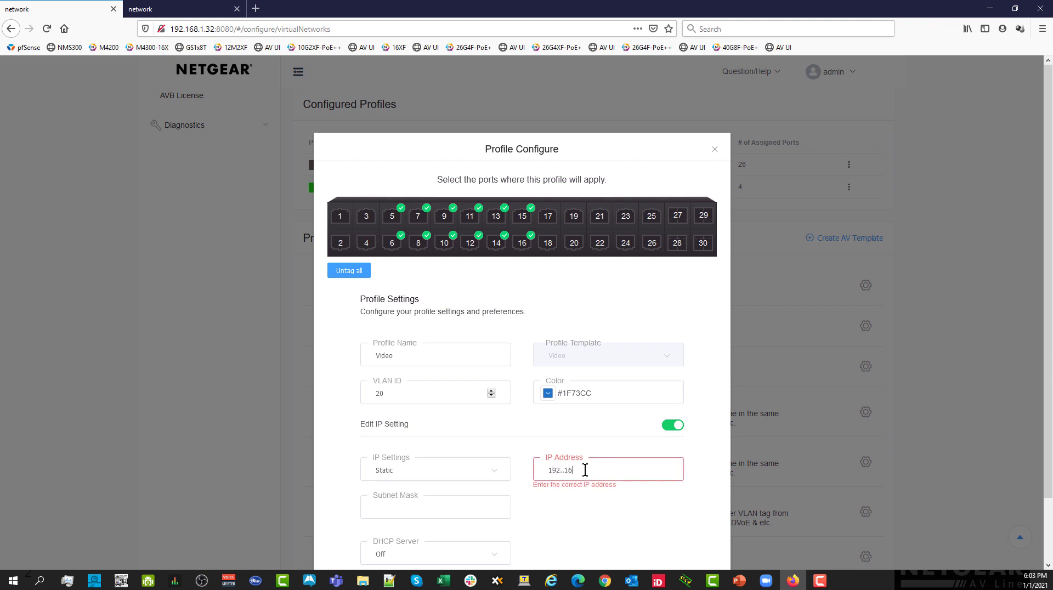
pyautogui.write('8.20.1')
pyautogui.click(392, 513)
pyautogui.write('255.255.255.0')
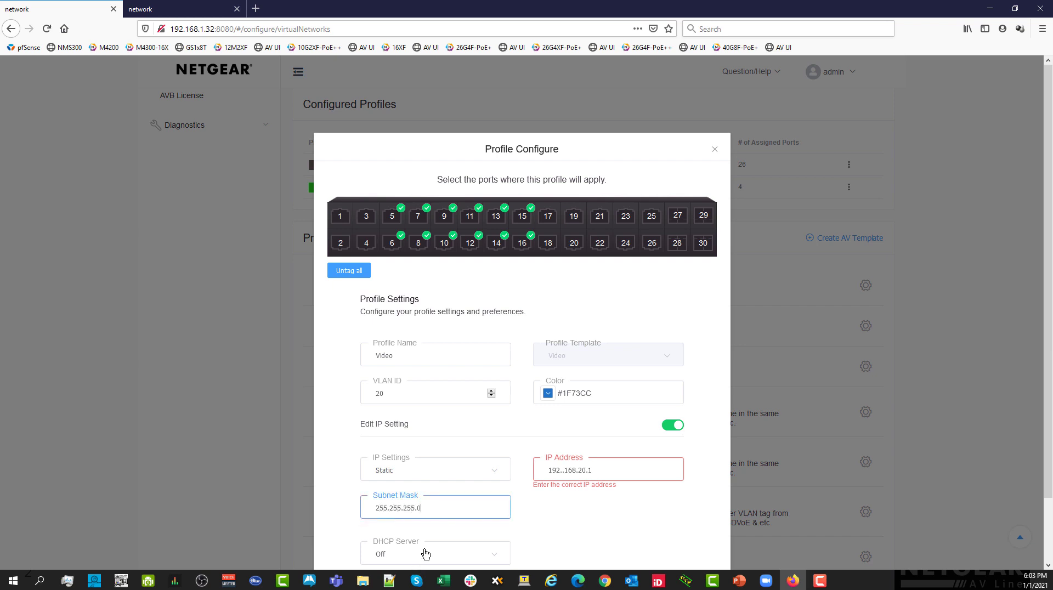
# - Turn on the Video profile's DHCP server and correct its IP address to 192.168.20.1
pyautogui.click(426, 553)
pyautogui.click(402, 527)
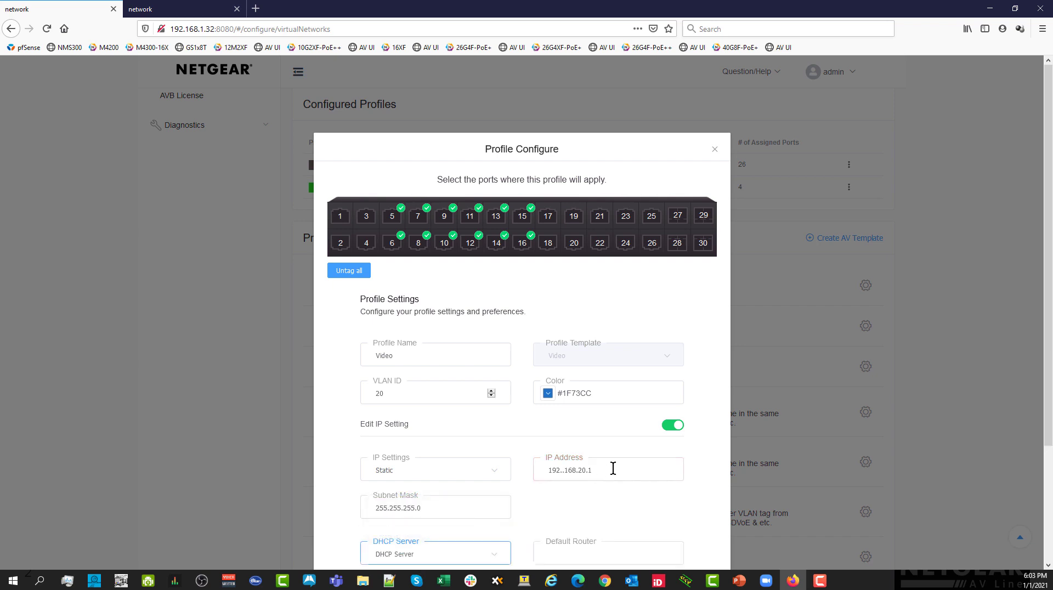
pyautogui.moveTo(611, 468); pyautogui.dragTo(496, 463)
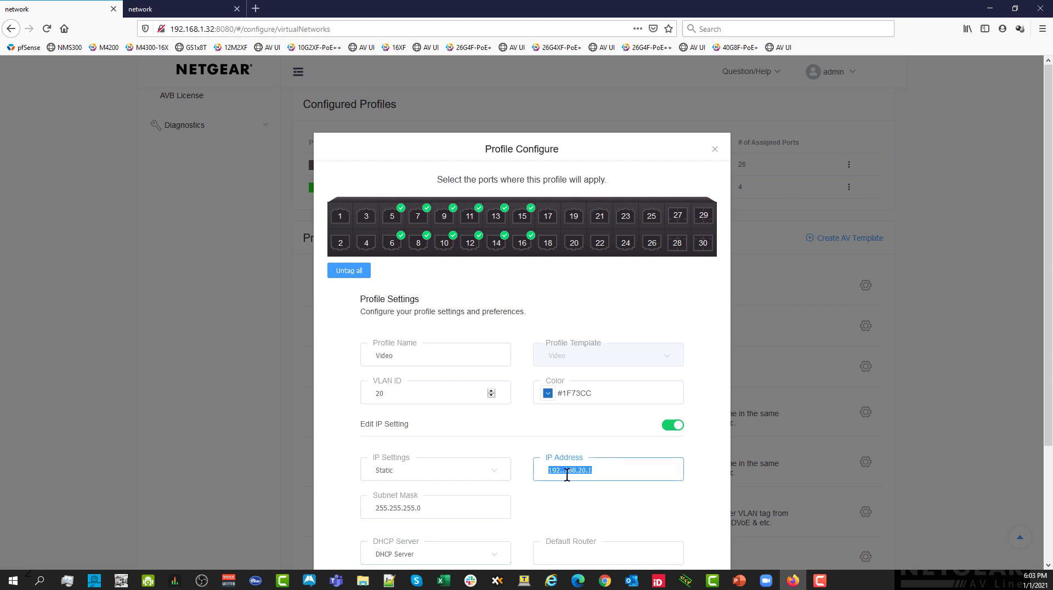
pyautogui.moveTo(567, 474); pyautogui.dragTo(563, 475)
pyautogui.press('BackSpace')
# - Reuse 192.168.20.1 as the Video profile's default router and DNS server 1, and save the profile
pyautogui.moveTo(588, 471); pyautogui.dragTo(506, 458)
pyautogui.hotkey('ctrl', 'c')
pyautogui.click(612, 554)
pyautogui.hotkey('ctrl', 'v')
pyautogui.scroll(-1, 614, 546)
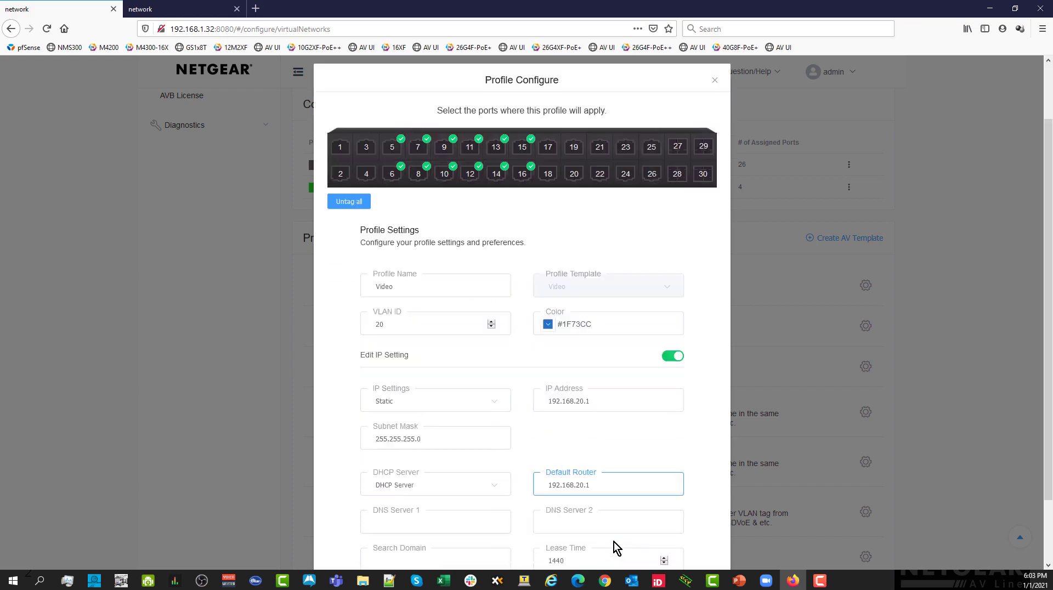
pyautogui.click(384, 446)
pyautogui.hotkey('ctrl', 'v')
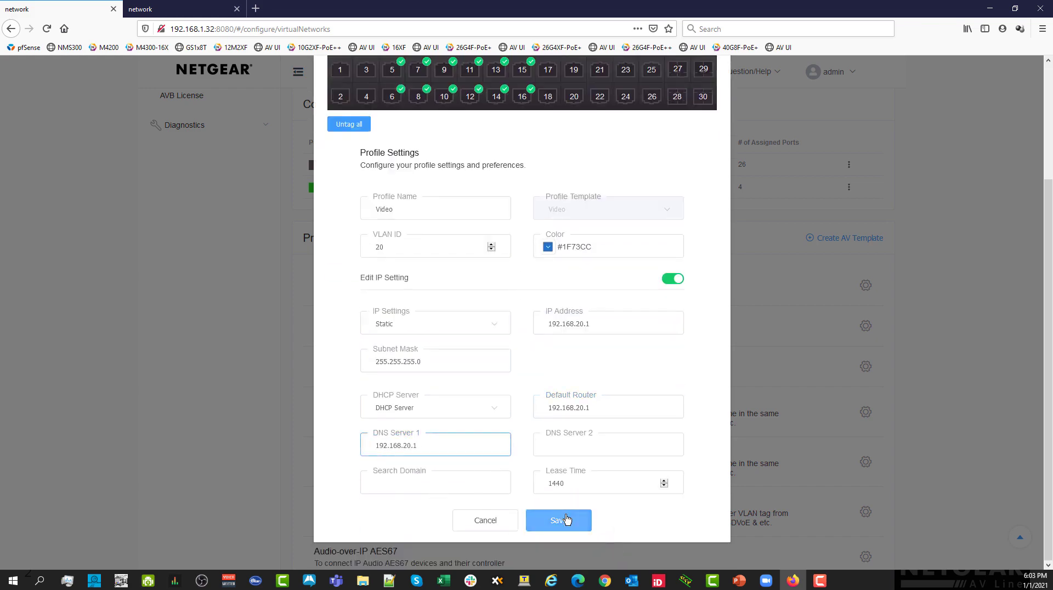
pyautogui.click(567, 519)
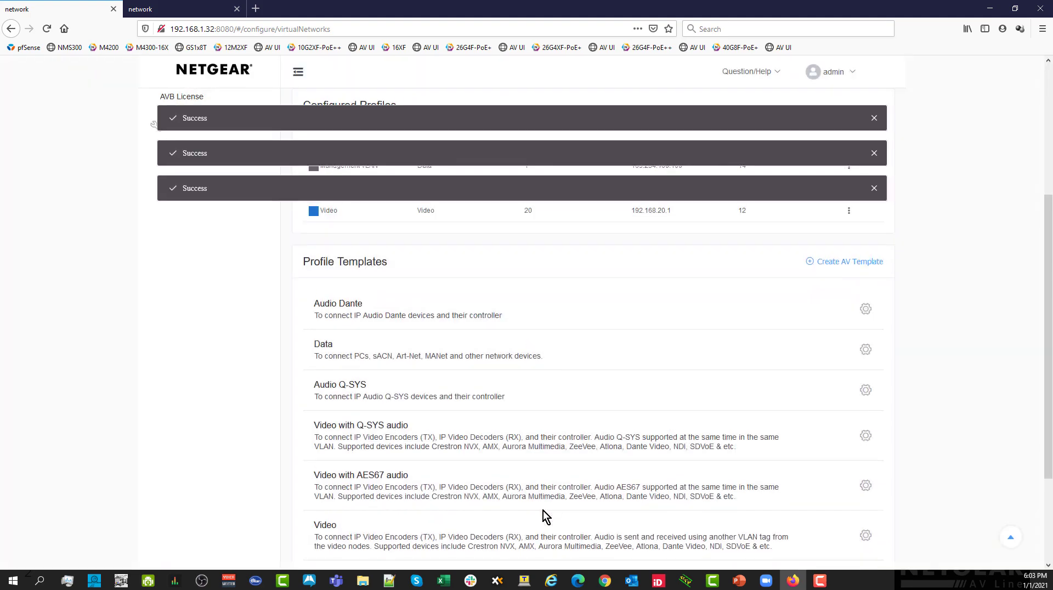
# - Start a new network profile from the Audio Dante template and select ports 17 to 26 for it
pyautogui.scroll(4, 543, 511)
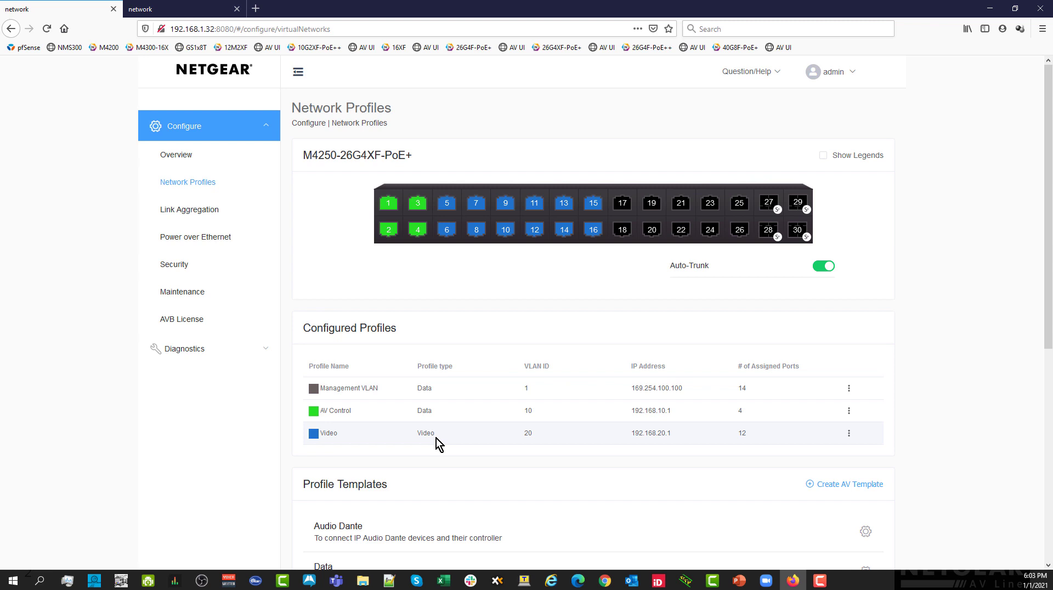
pyautogui.scroll(-3, 436, 439)
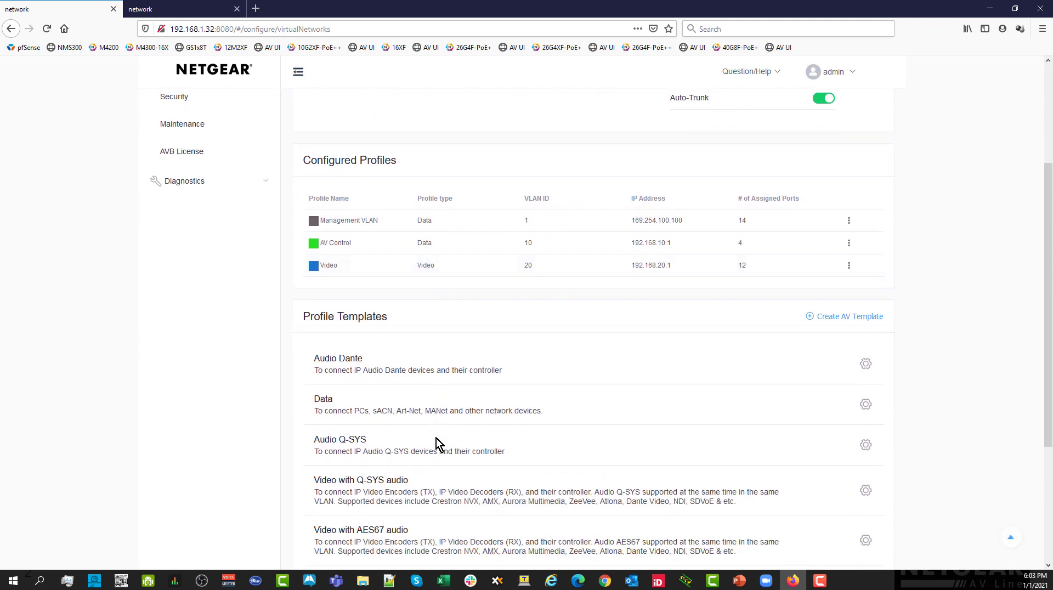
pyautogui.scroll(-2, 436, 441)
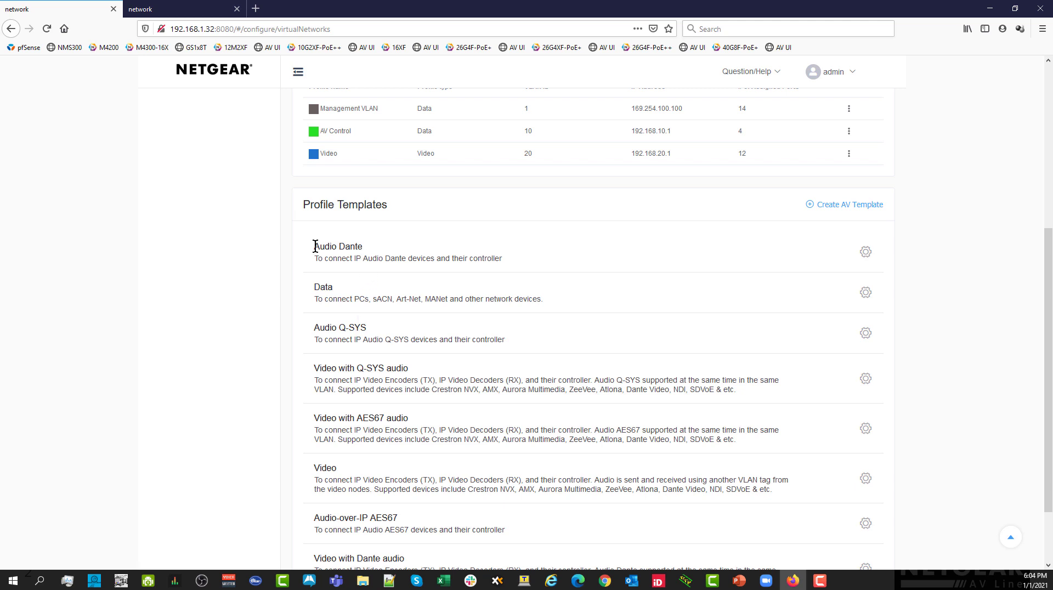
pyautogui.click(866, 253)
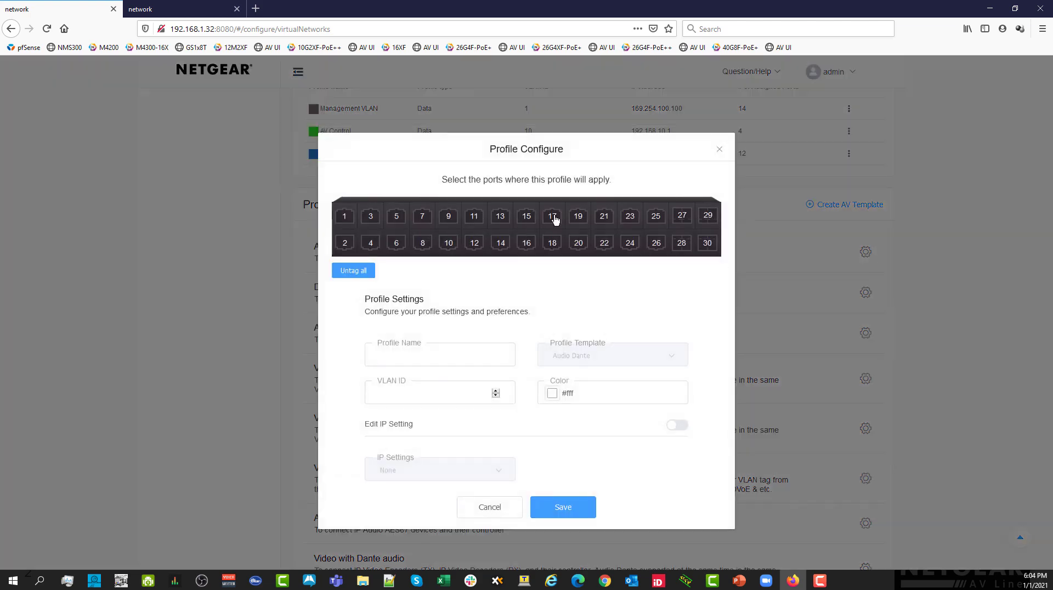
pyautogui.click(554, 219)
pyautogui.click(553, 249)
pyautogui.click(577, 223)
pyautogui.click(577, 244)
pyautogui.click(604, 219)
pyautogui.click(604, 242)
pyautogui.click(630, 220)
pyautogui.click(631, 248)
pyautogui.click(654, 220)
pyautogui.click(656, 245)
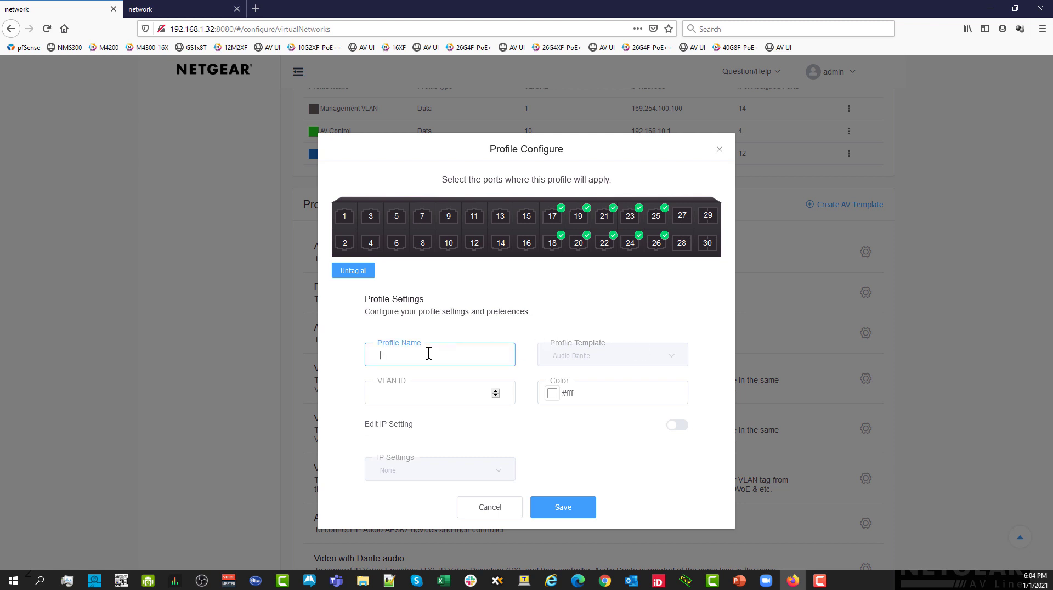
# - Name the profile Dante Primary, set its VLAN ID to 30 and choose the orange color #F2A71B
pyautogui.write('Dante Primary')
pyautogui.click(406, 392)
pyautogui.write('30')
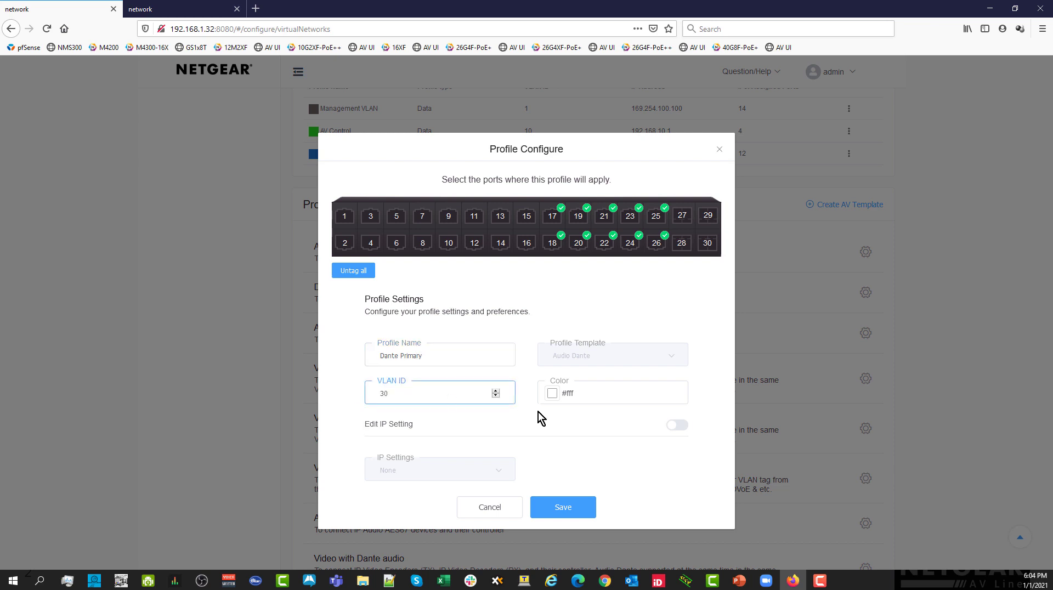
pyautogui.click(550, 393)
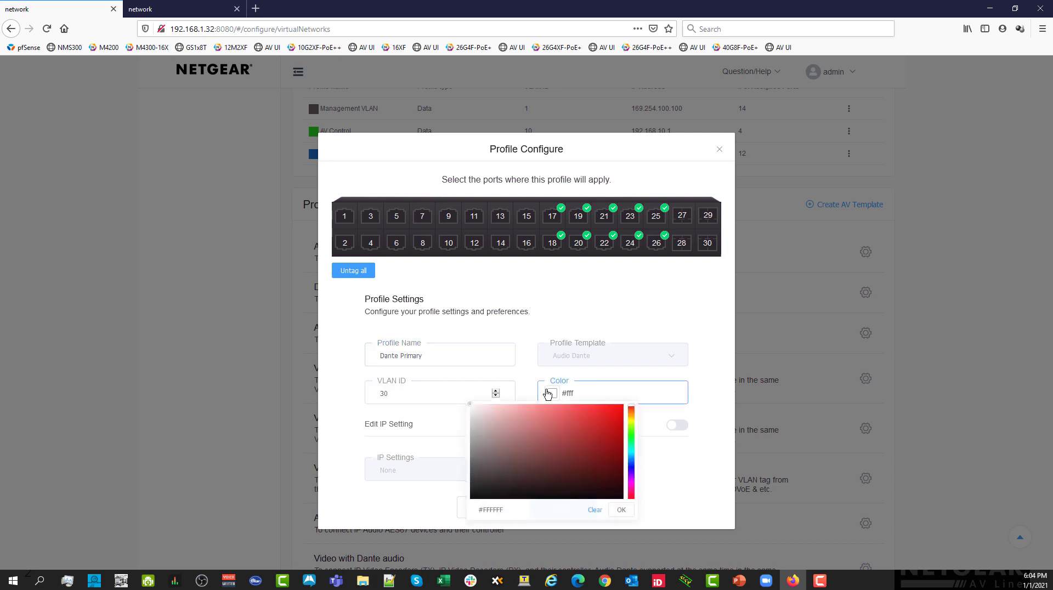
pyautogui.click(630, 417)
pyautogui.click(607, 409)
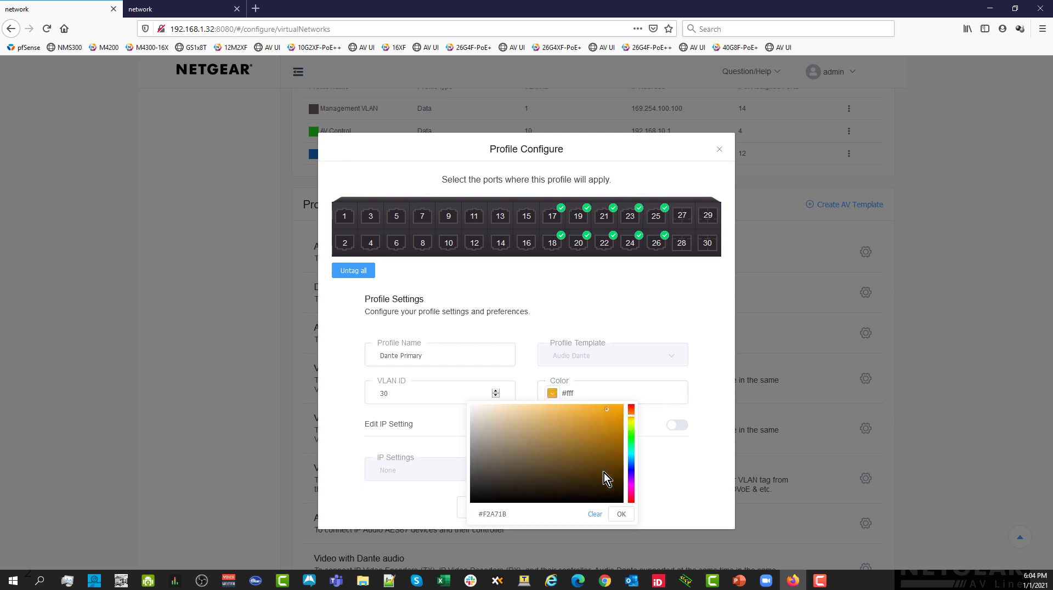
pyautogui.click(620, 513)
# - Enable IP editing for Dante Primary and enter static IP address 192.168.30.1 with subnet mask 255.255.255.0
pyautogui.click(678, 427)
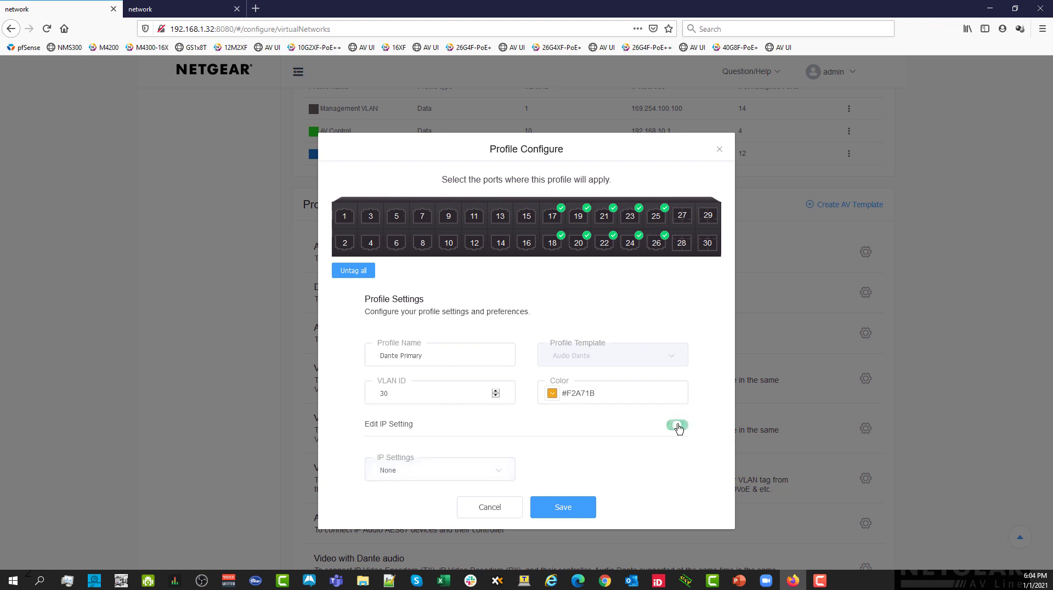
pyautogui.click(423, 468)
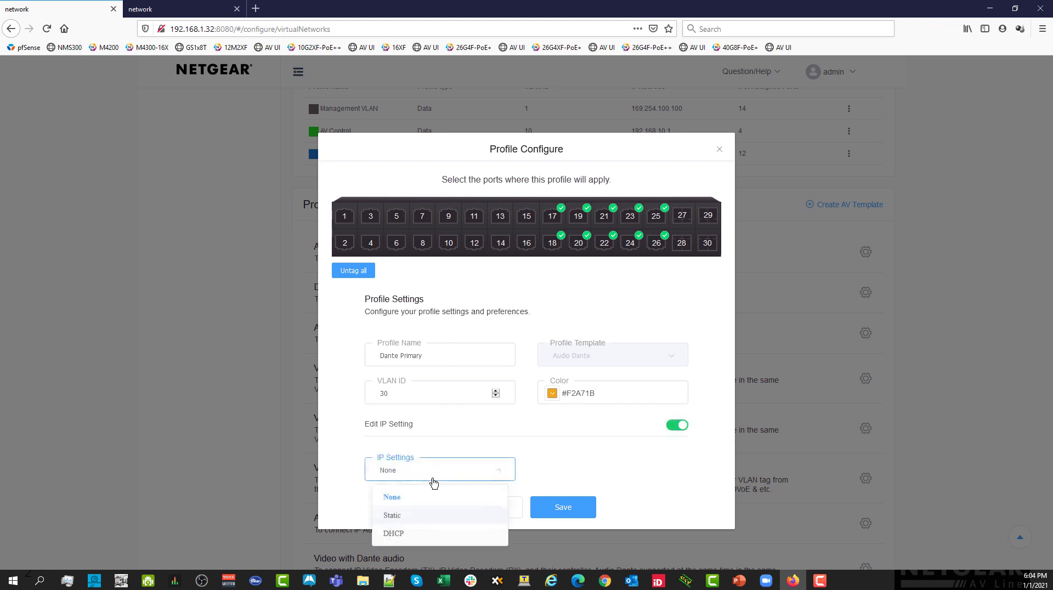
pyautogui.click(425, 516)
pyautogui.click(554, 470)
pyautogui.write('1')
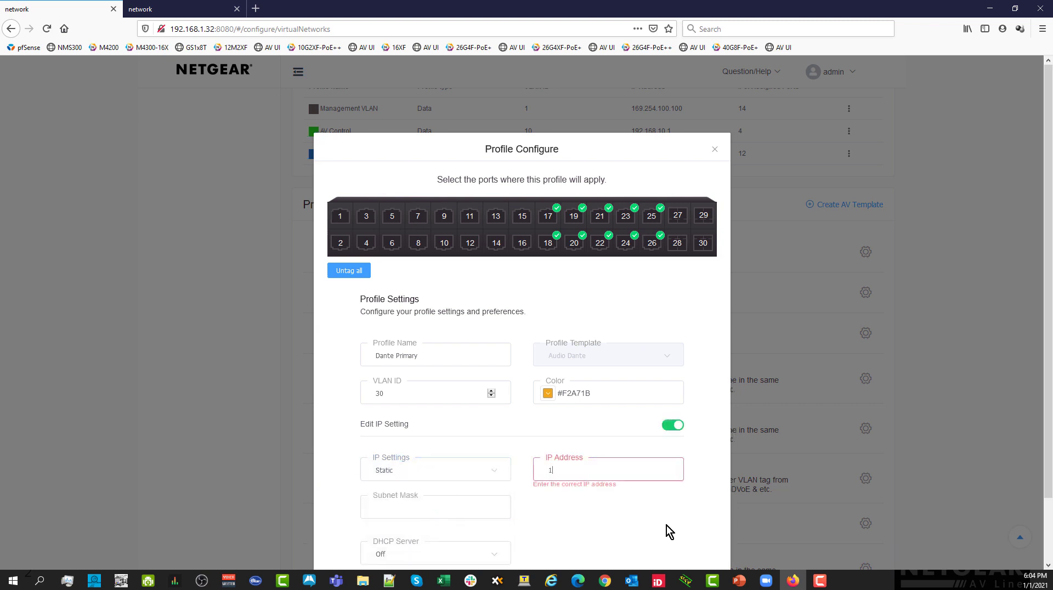
pyautogui.write('92.168.30.1')
pyautogui.click(412, 513)
pyautogui.write('2')
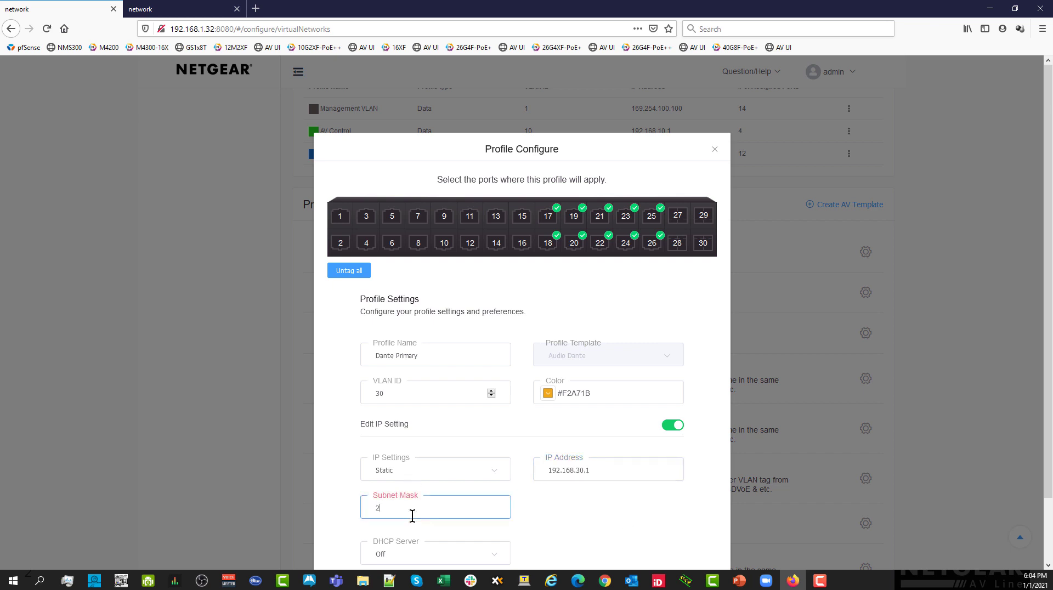
pyautogui.write('55.255.255.0')
# - Turn on Dante Primary's DHCP server with 192.168.30.1 as default router and DNS server 1, and save the profile
pyautogui.doubleClick(436, 545)
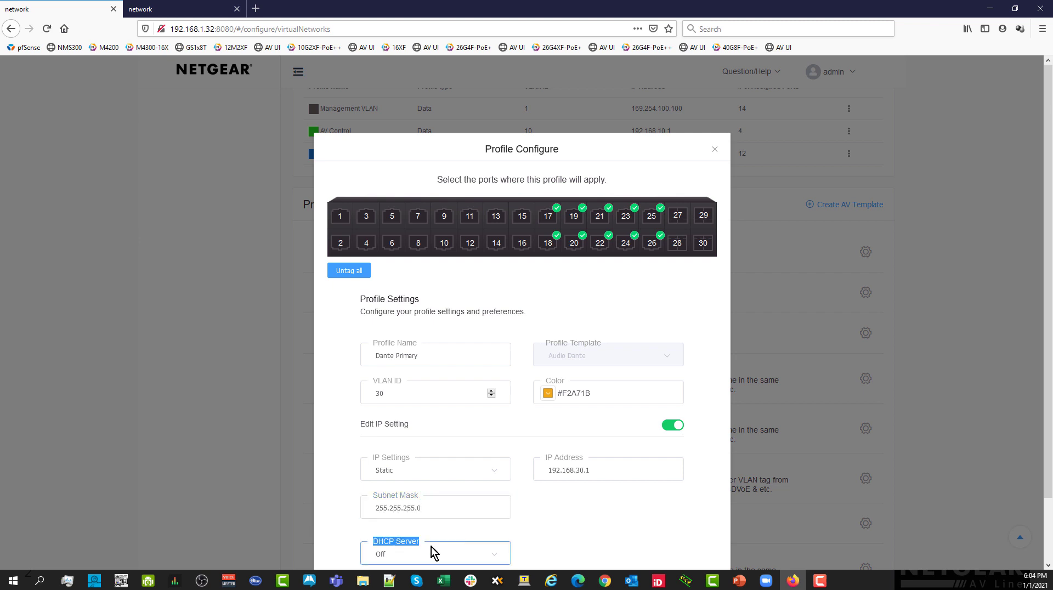
pyautogui.click(436, 552)
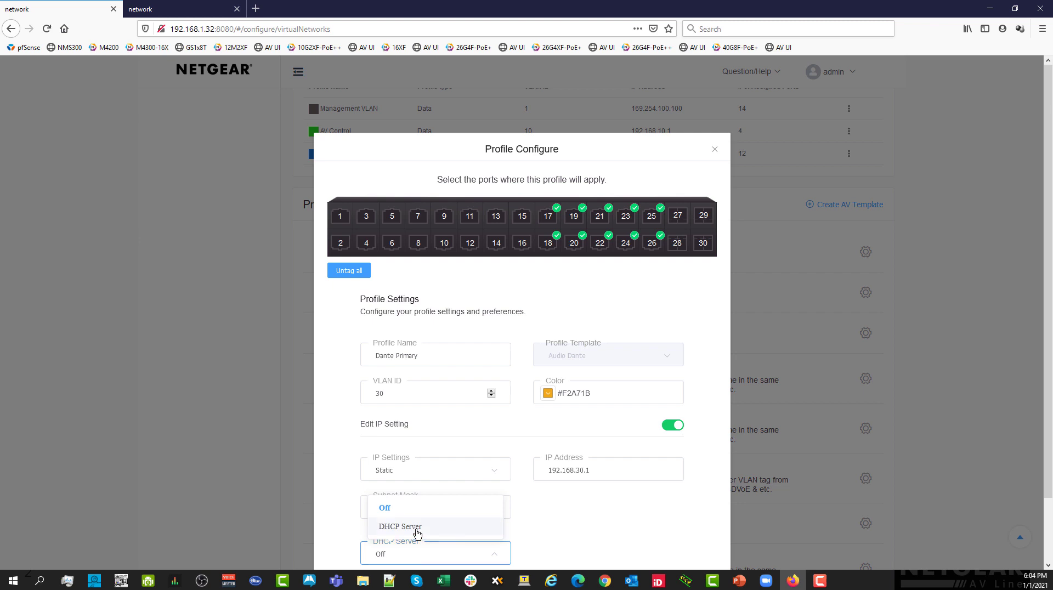
pyautogui.click(417, 527)
pyautogui.moveTo(600, 472); pyautogui.dragTo(513, 467)
pyautogui.hotkey('ctrl', 'c')
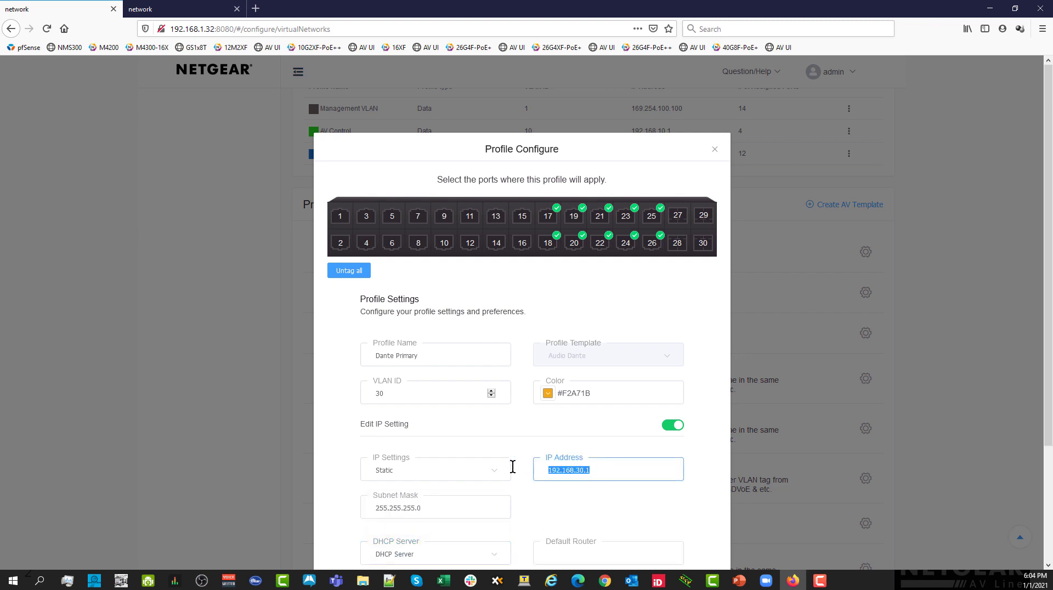
pyautogui.click(583, 552)
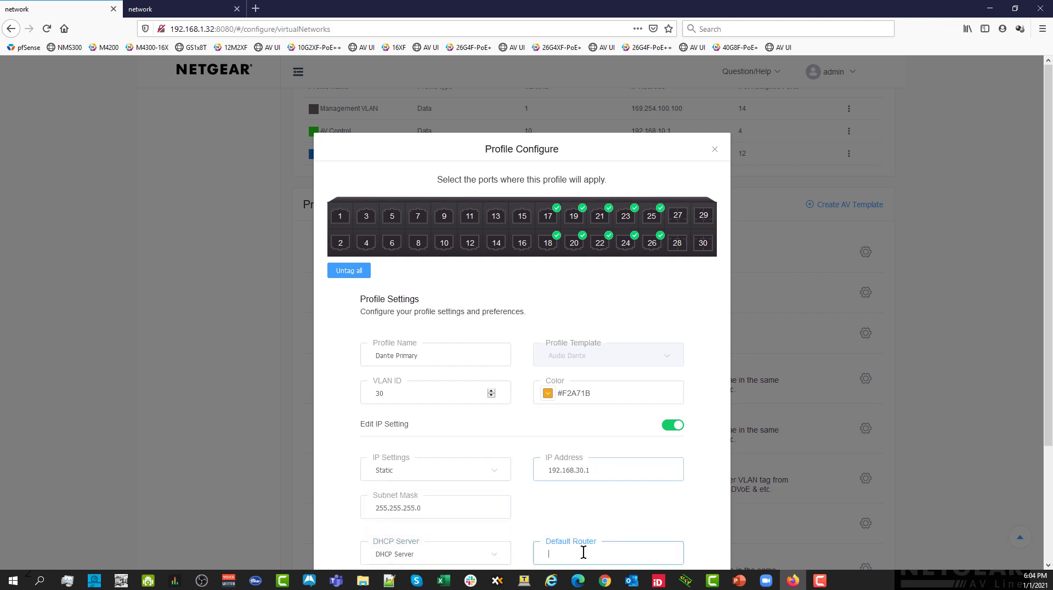
pyautogui.hotkey('ctrl', 'v')
pyautogui.scroll(-2, 583, 552)
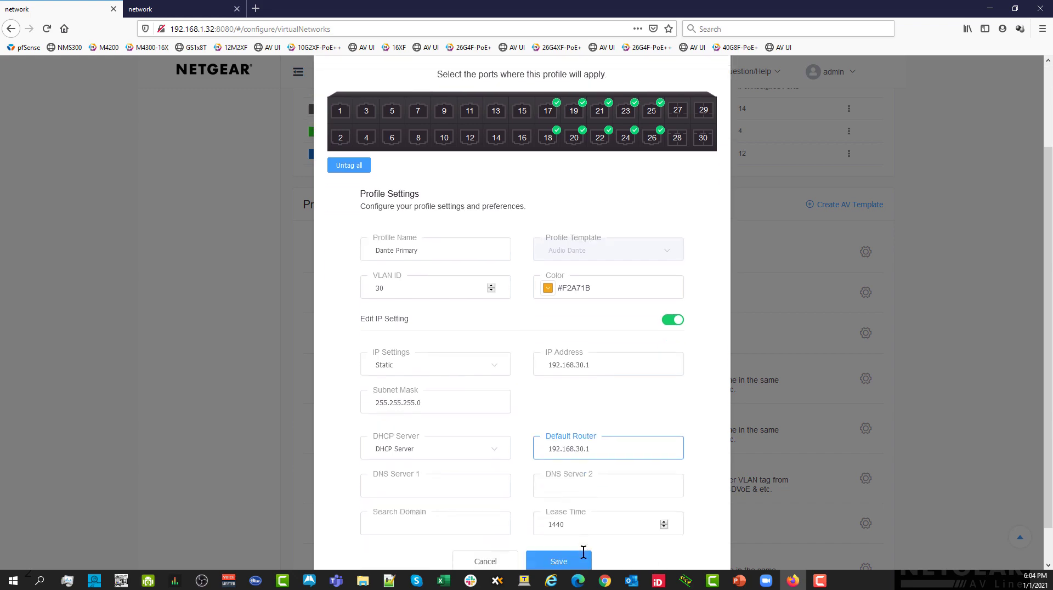
pyautogui.click(466, 484)
pyautogui.hotkey('ctrl', 'v')
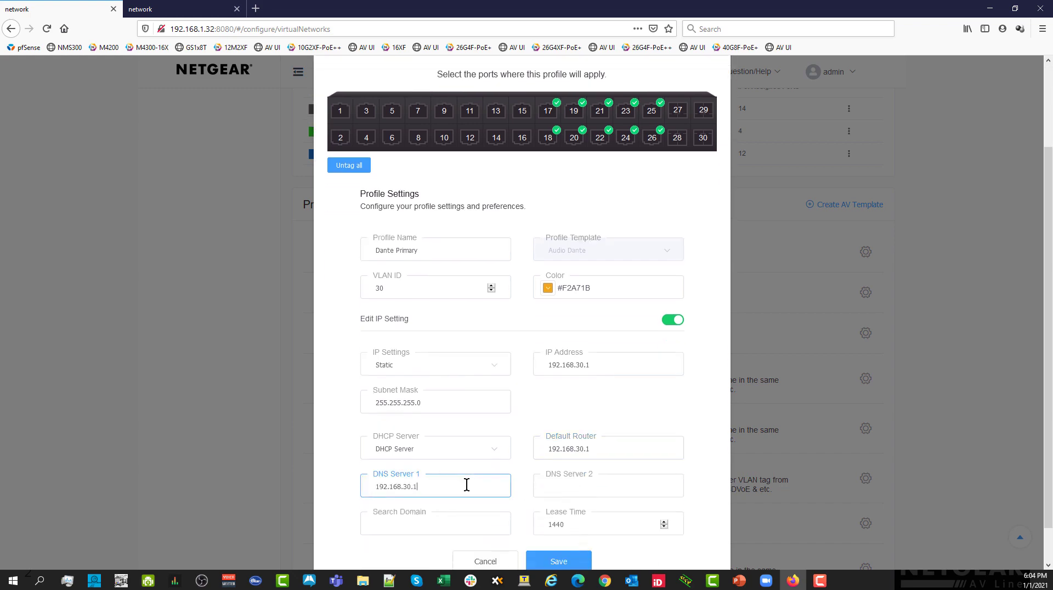
pyautogui.click(559, 562)
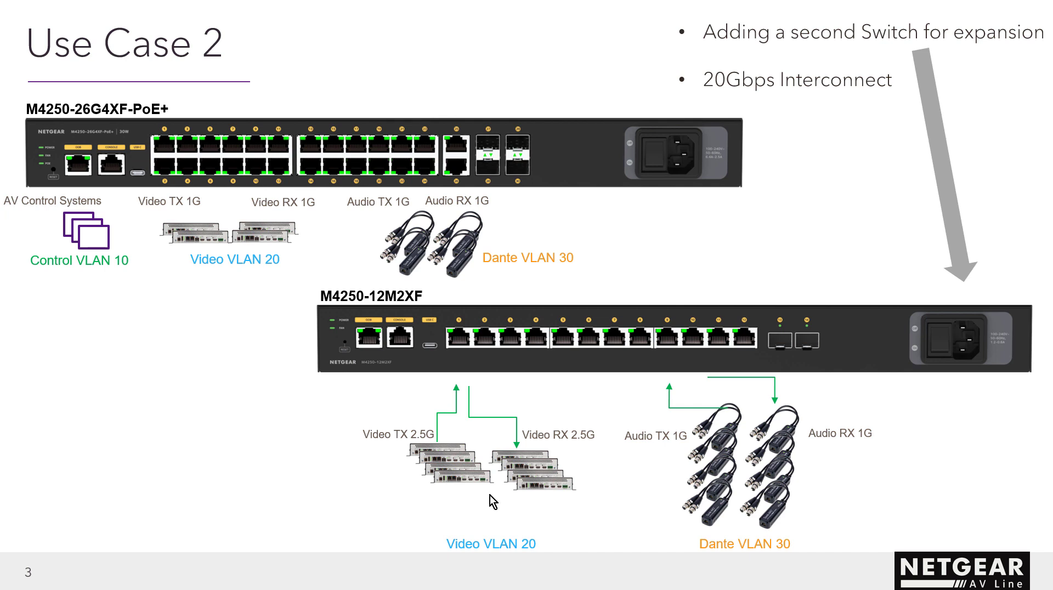
pyautogui.press('Right')
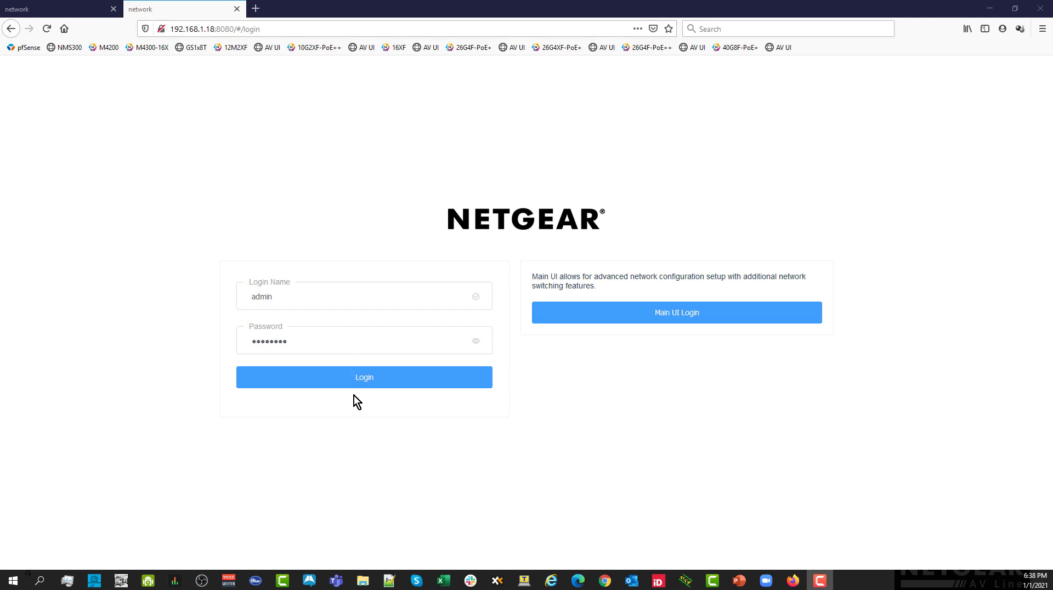
# - Log in to the second switch at 192.168.1.18 as admin and open its network profiles
pyautogui.click(351, 378)
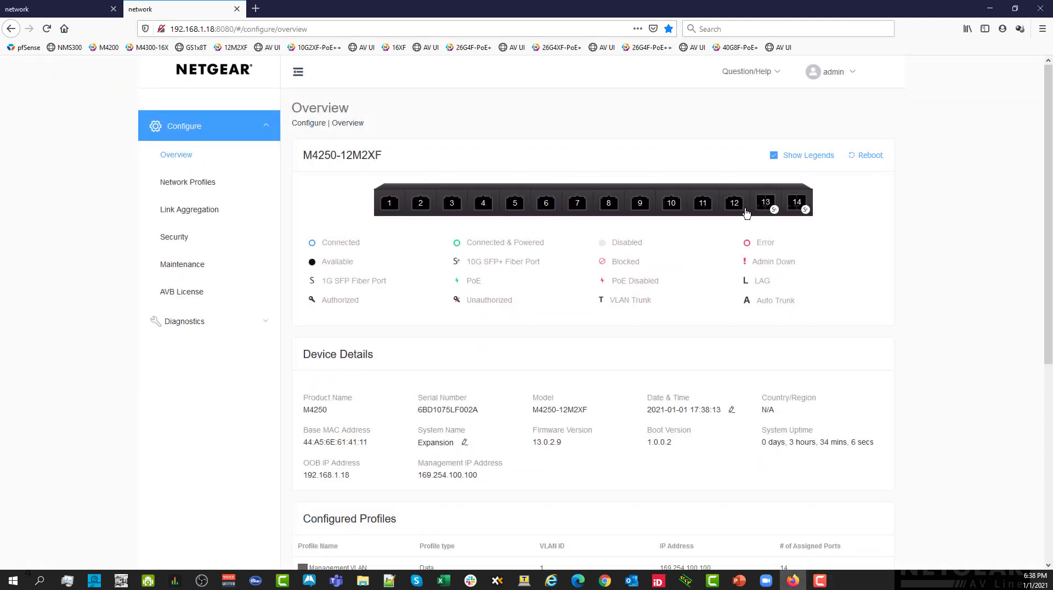
pyautogui.click(202, 184)
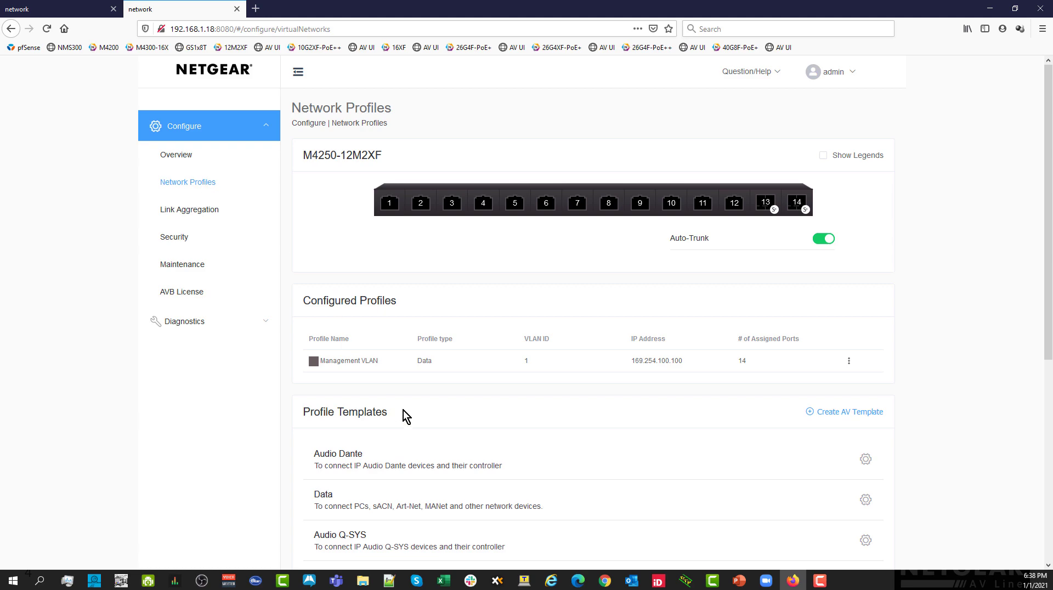
# - Start a new network profile from the Video template on the second switch and select ports 1 to 6
pyautogui.scroll(-5, 424, 424)
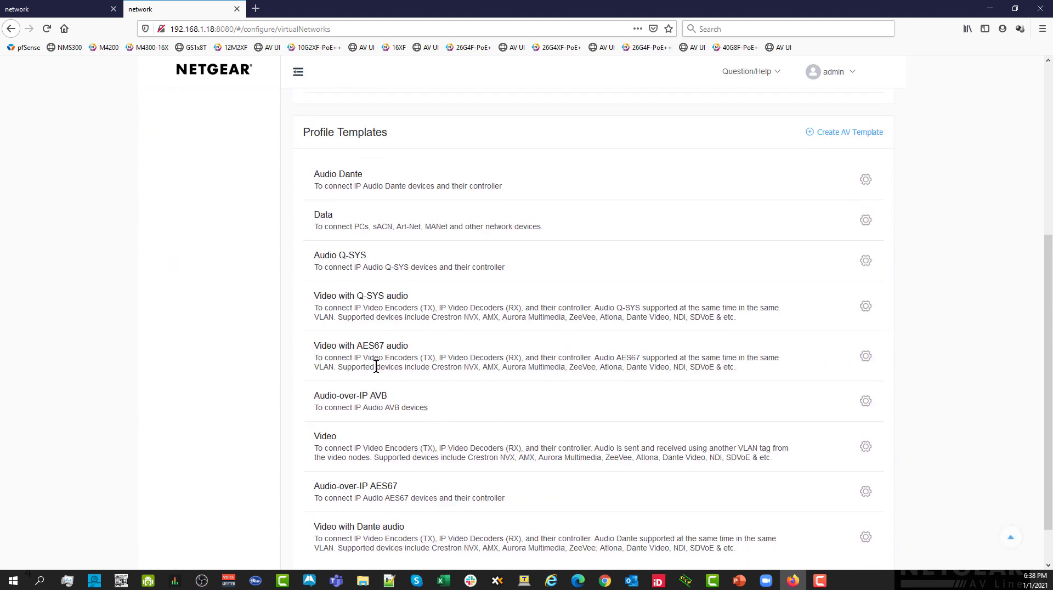
pyautogui.click(866, 447)
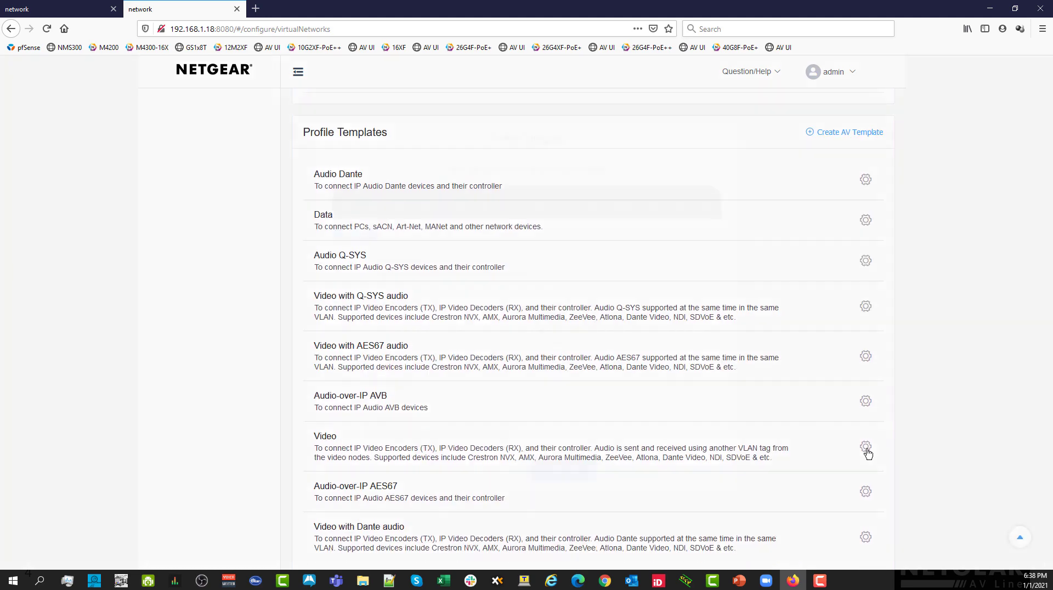
pyautogui.click(343, 217)
pyautogui.click(373, 217)
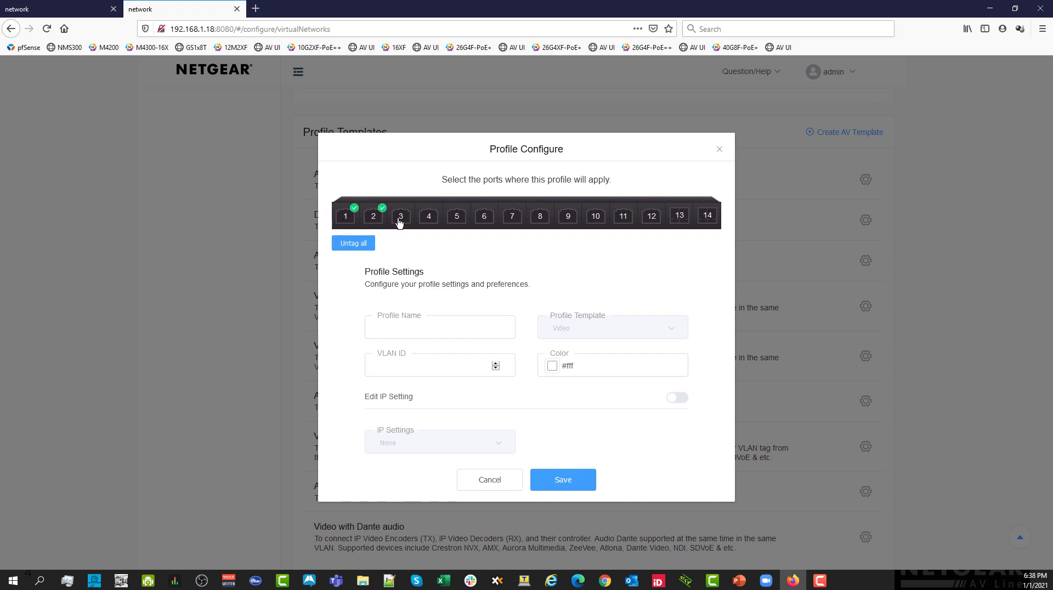
pyautogui.click(401, 217)
pyautogui.click(429, 216)
pyautogui.click(455, 217)
pyautogui.click(484, 217)
# - Name the second switch's profile Video, set its VLAN ID to 20 and choose the blue color #259DC9
pyautogui.click(426, 329)
pyautogui.write('Vi')
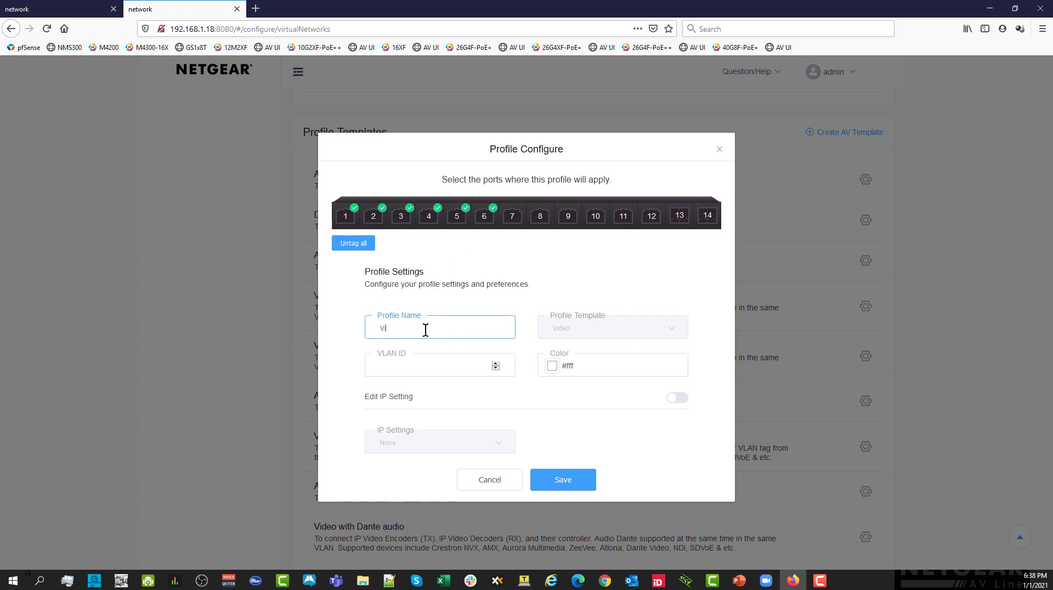
pyautogui.write('deo')
pyautogui.press('Tab')
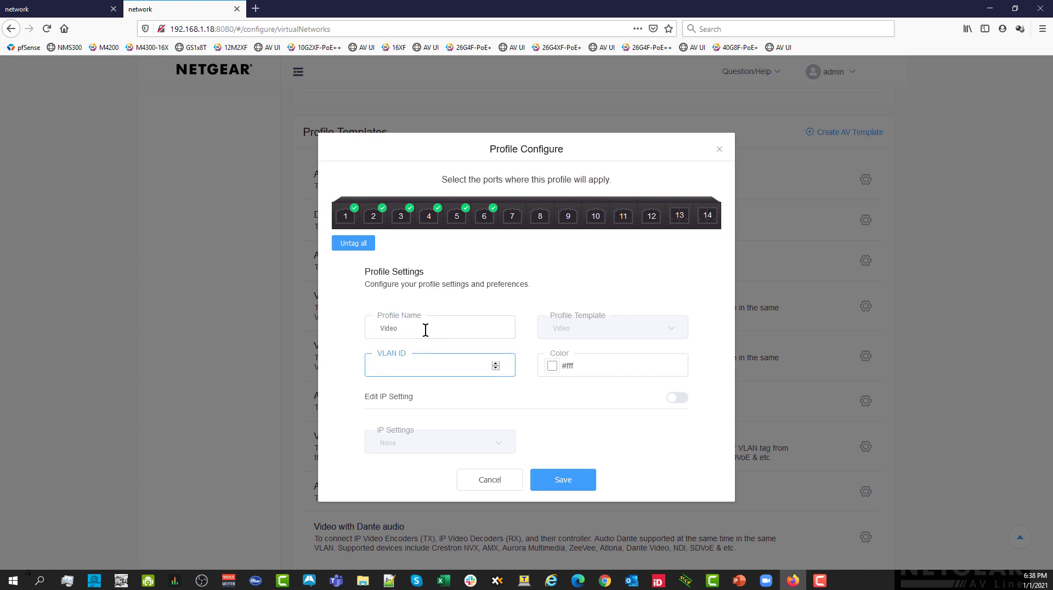
pyautogui.write('20')
pyautogui.click(552, 366)
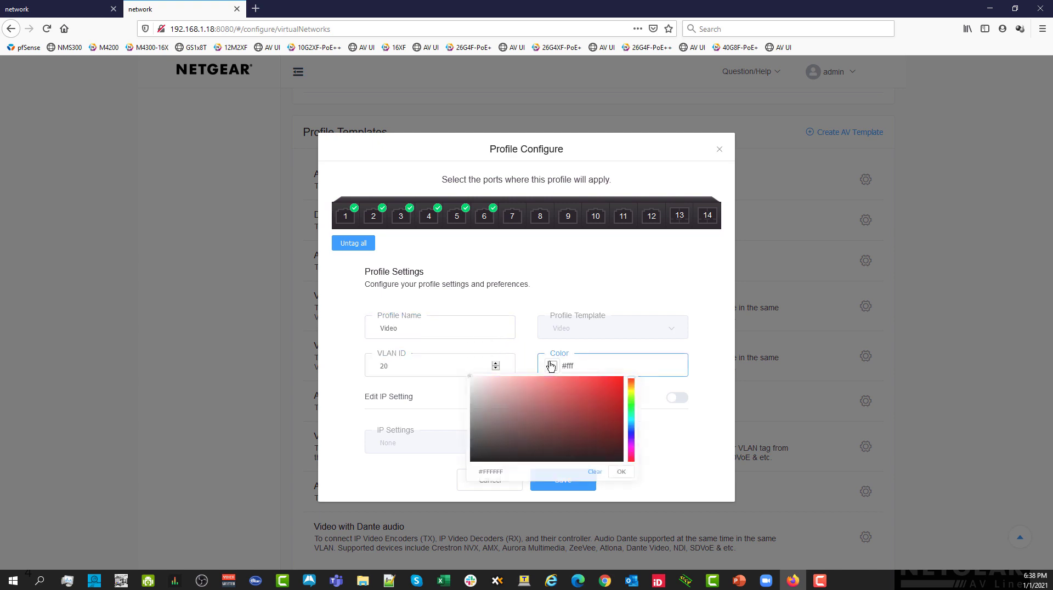
pyautogui.click(632, 432)
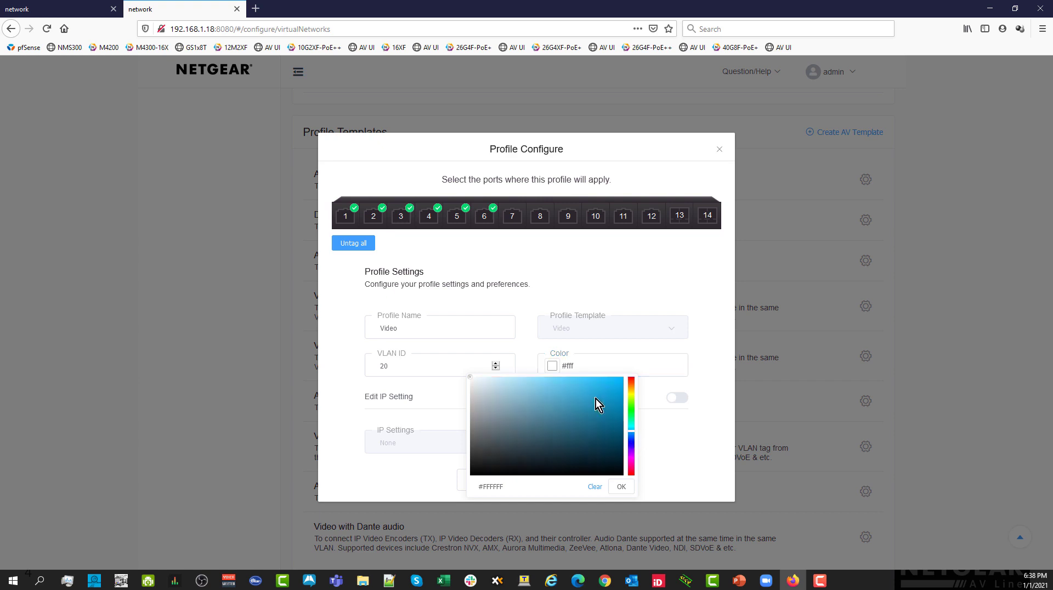
pyautogui.click(595, 400)
pyautogui.click(625, 486)
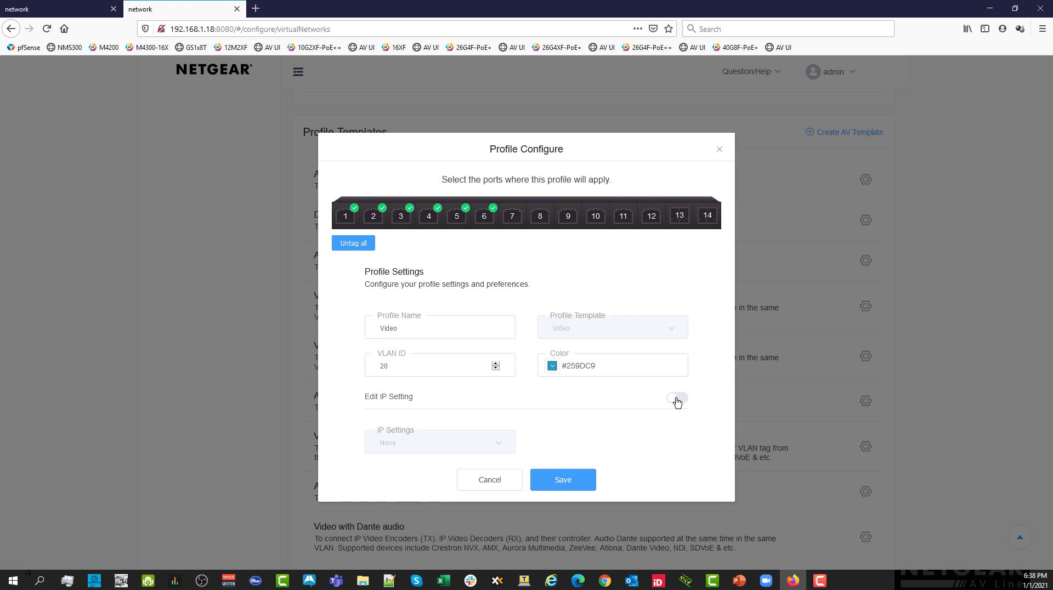
# - Save the Video profile, and start a new profile from the Audio Dante template with ports 7 to 12 selected
pyautogui.click(576, 484)
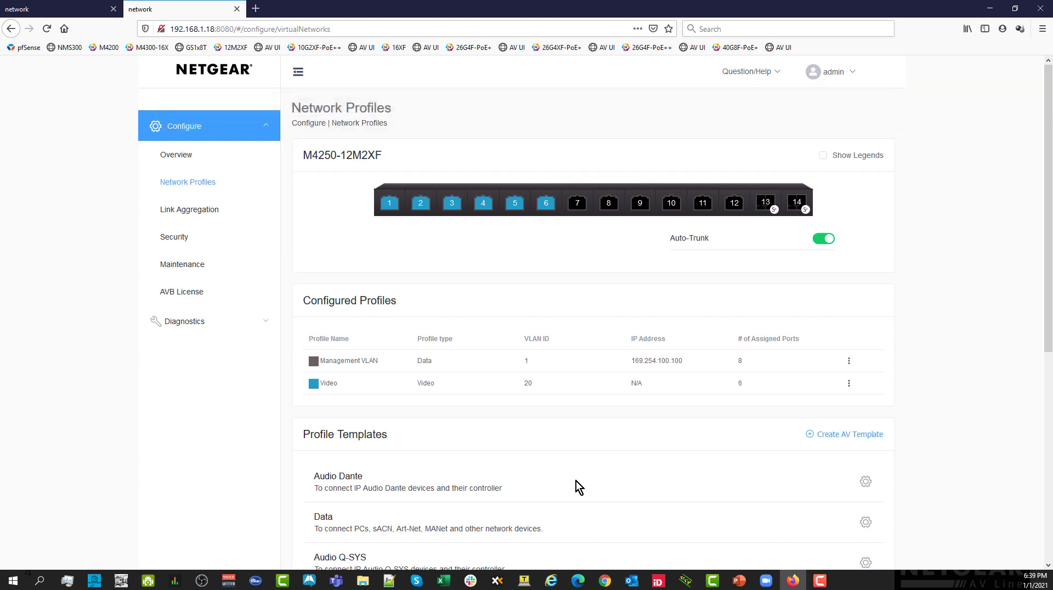
pyautogui.scroll(-3, 576, 482)
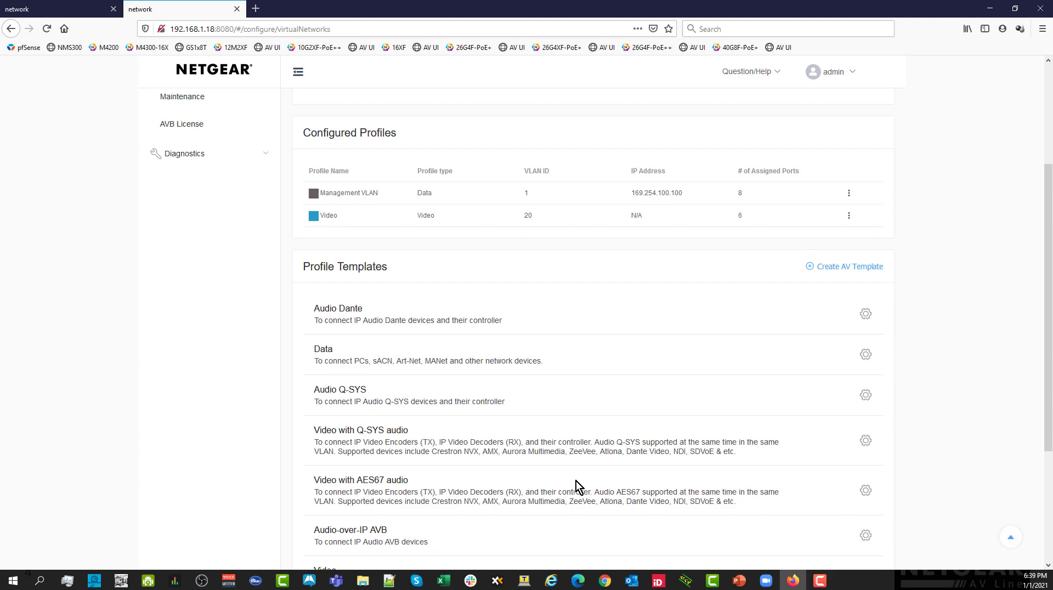
pyautogui.scroll(-1, 576, 486)
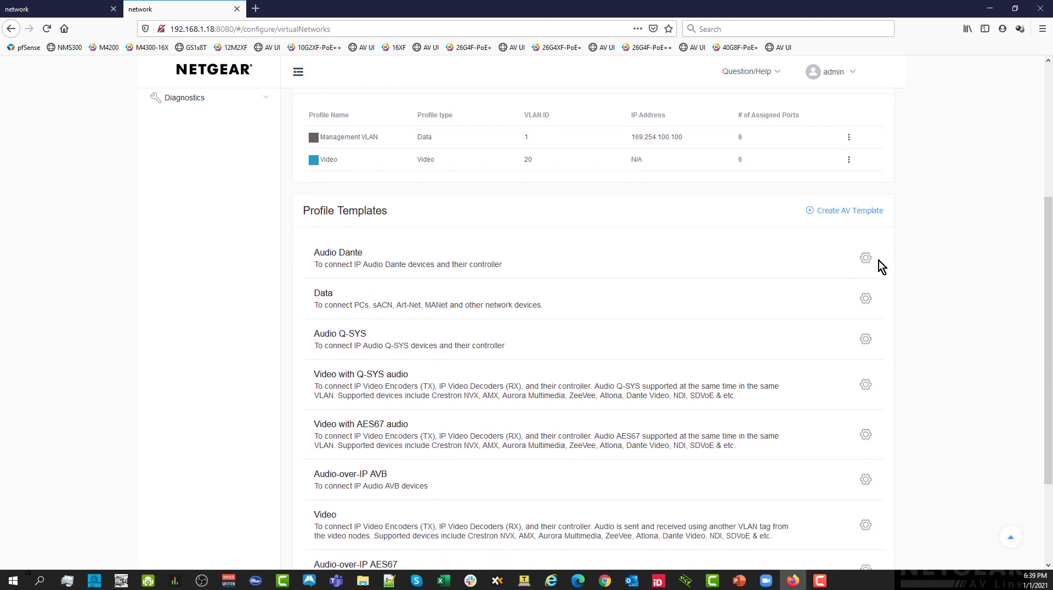
pyautogui.click(865, 258)
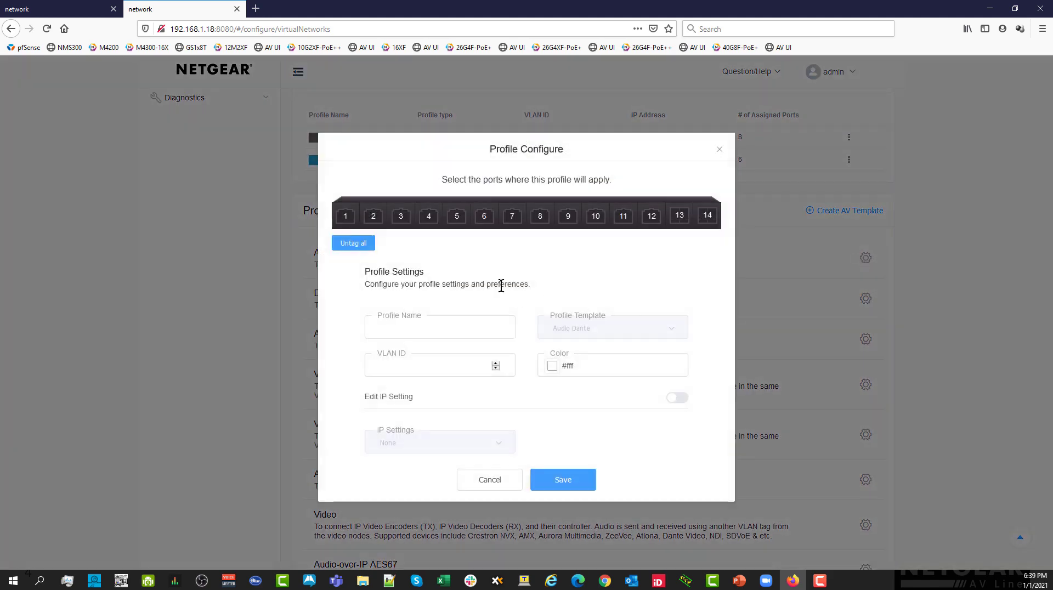
pyautogui.click(512, 217)
pyautogui.click(538, 221)
pyautogui.click(568, 219)
pyautogui.click(595, 218)
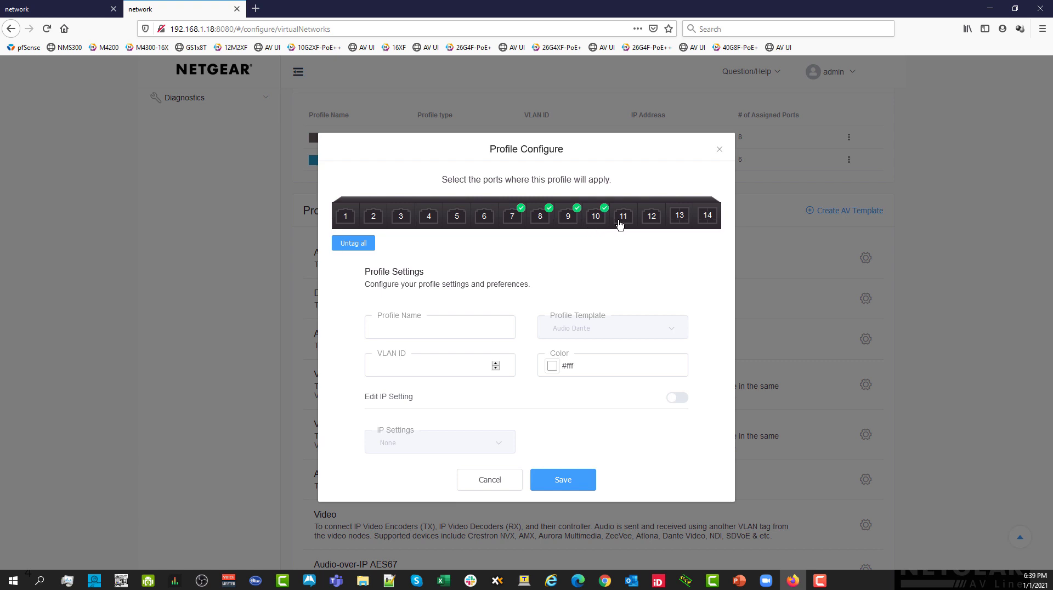
pyautogui.click(623, 218)
pyautogui.click(650, 218)
# - Name the new profile Dante Primary and set its VLAN ID to 30
pyautogui.click(433, 320)
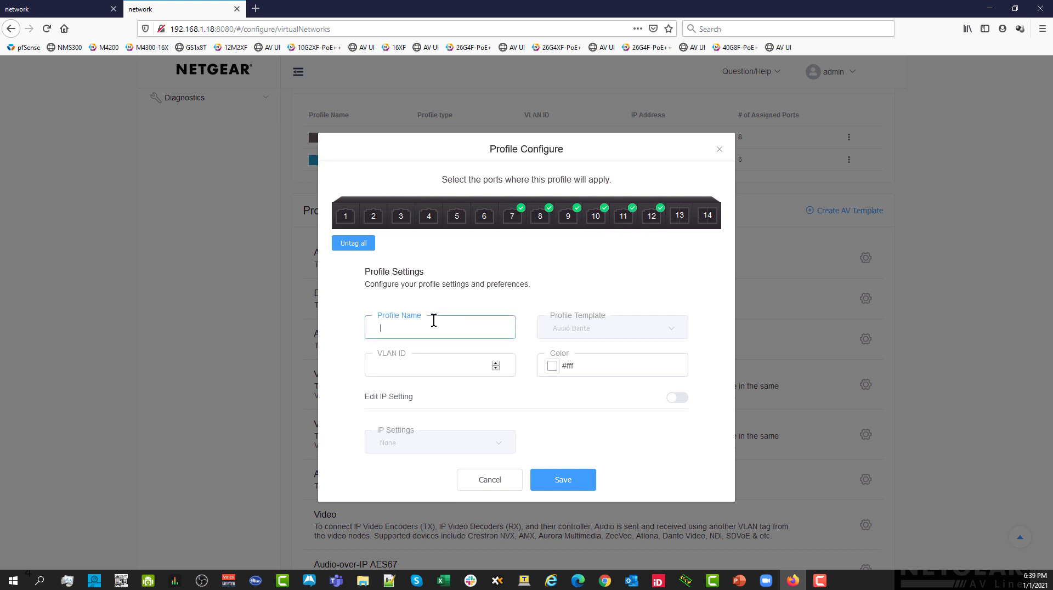
pyautogui.write('Dante Pro')
pyautogui.write('mary')
pyautogui.click(431, 363)
pyautogui.write('30')
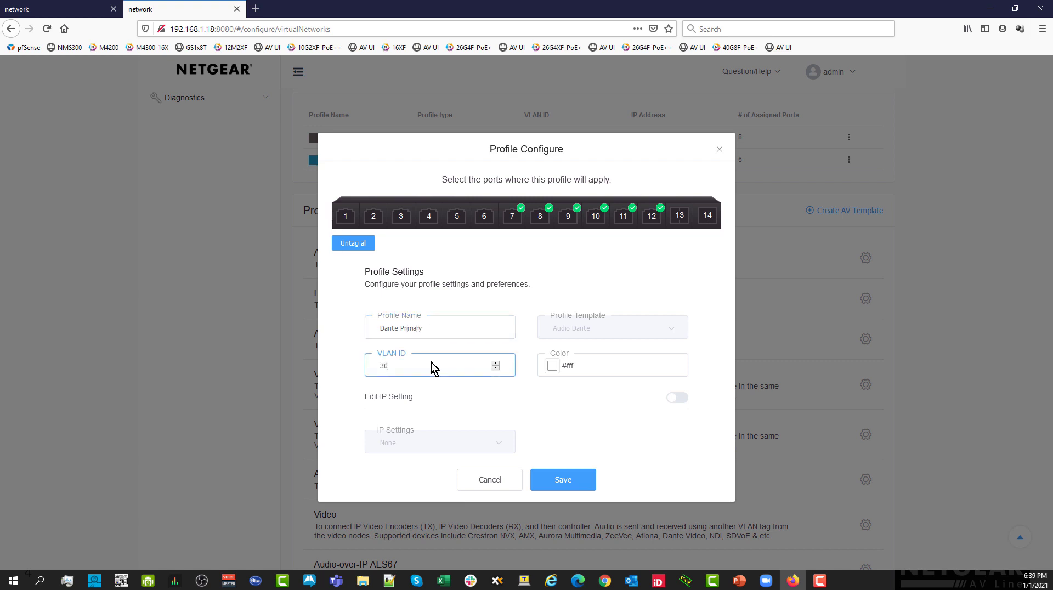
# - Choose the orange color #EFB218 for the Dante Primary profile and save it
pyautogui.click(556, 370)
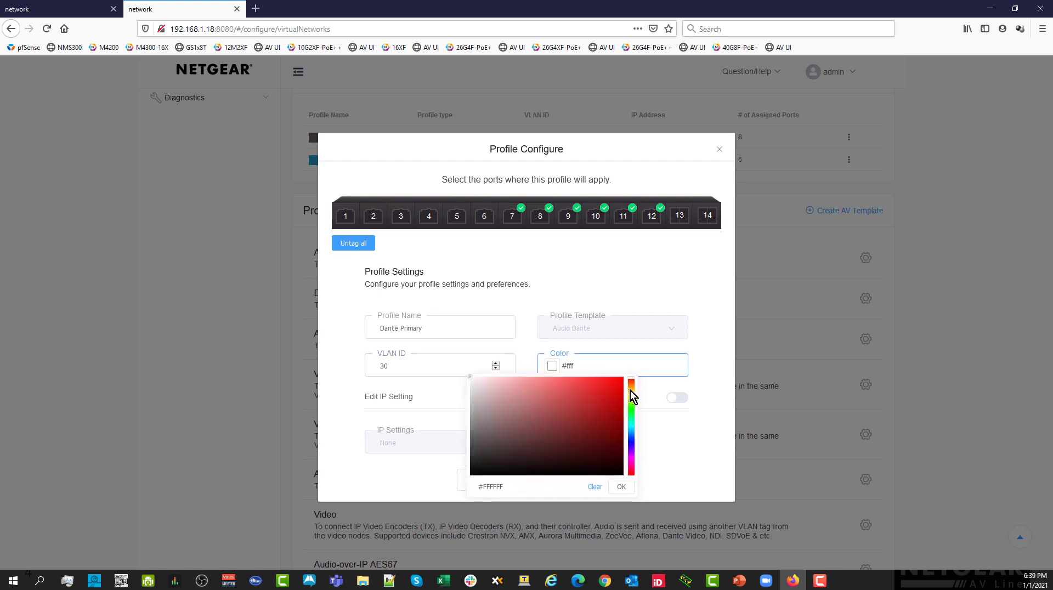
pyautogui.click(630, 390)
pyautogui.click(609, 383)
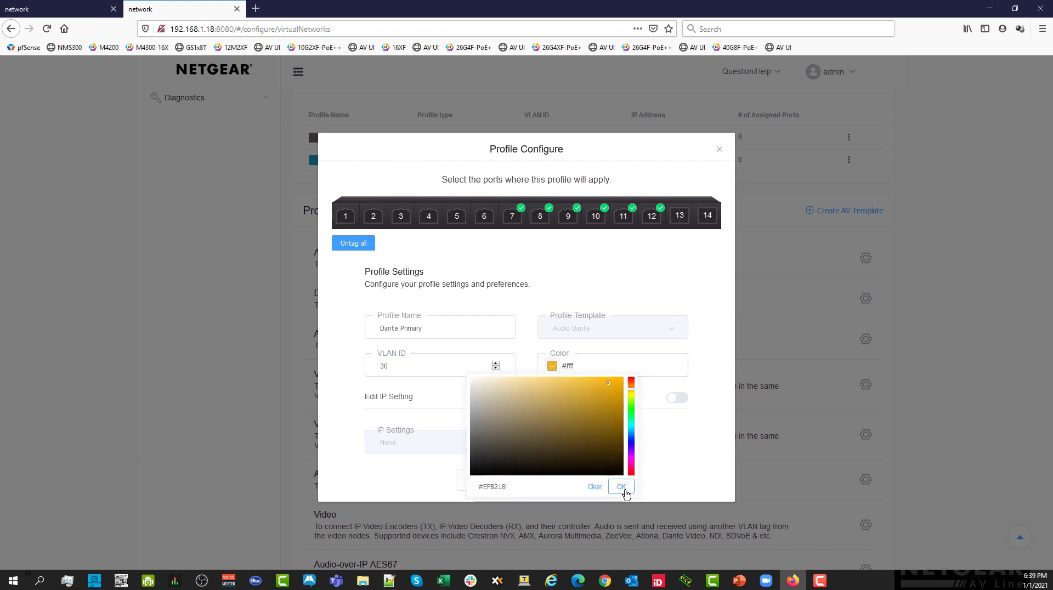
pyautogui.click(622, 487)
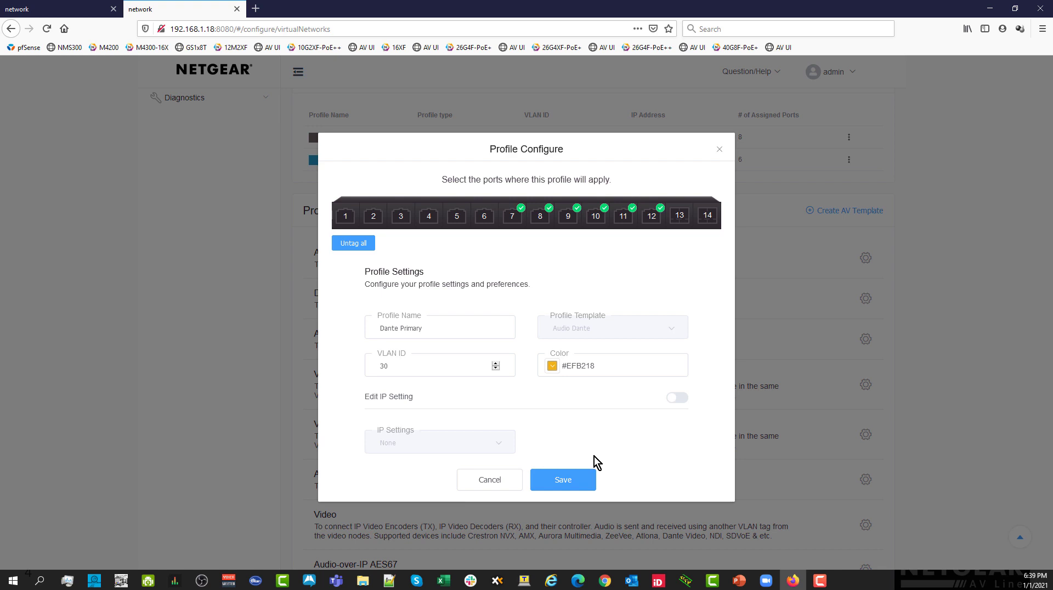
pyautogui.click(567, 486)
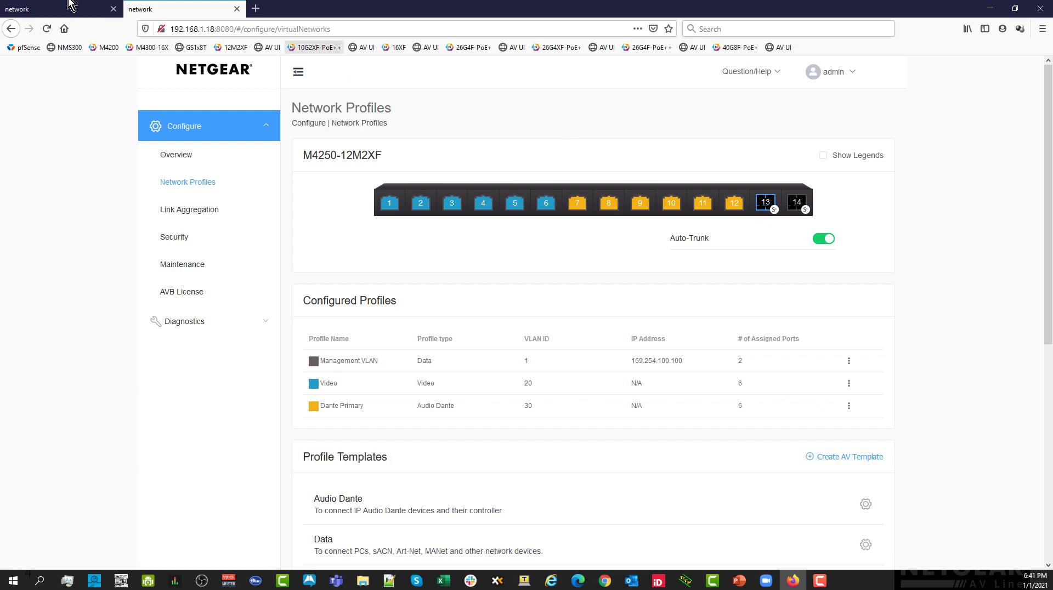
# - Compare the network profiles and the trunk status of the uplink ports on the M4250-26G4XF-PoE+ and M4250-12M2XF switches
pyautogui.click(78, 13)
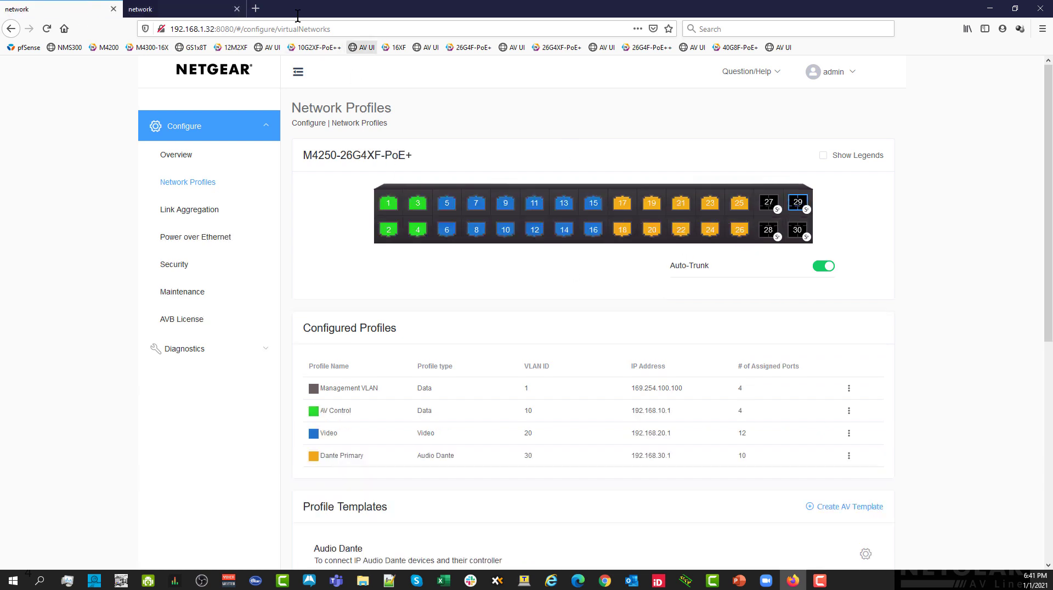
pyautogui.click(212, 9)
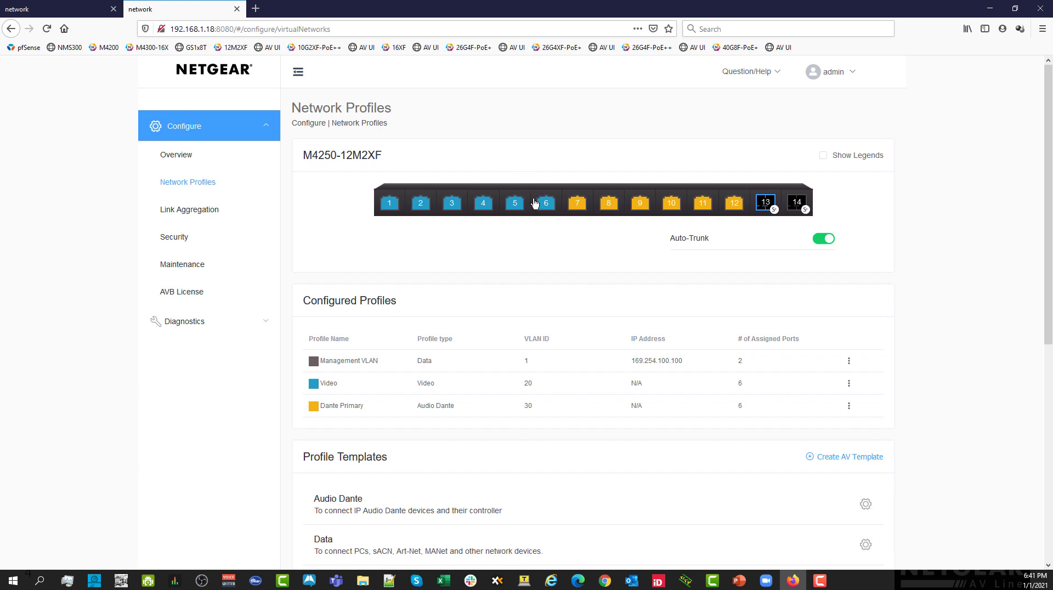
pyautogui.click(66, 19)
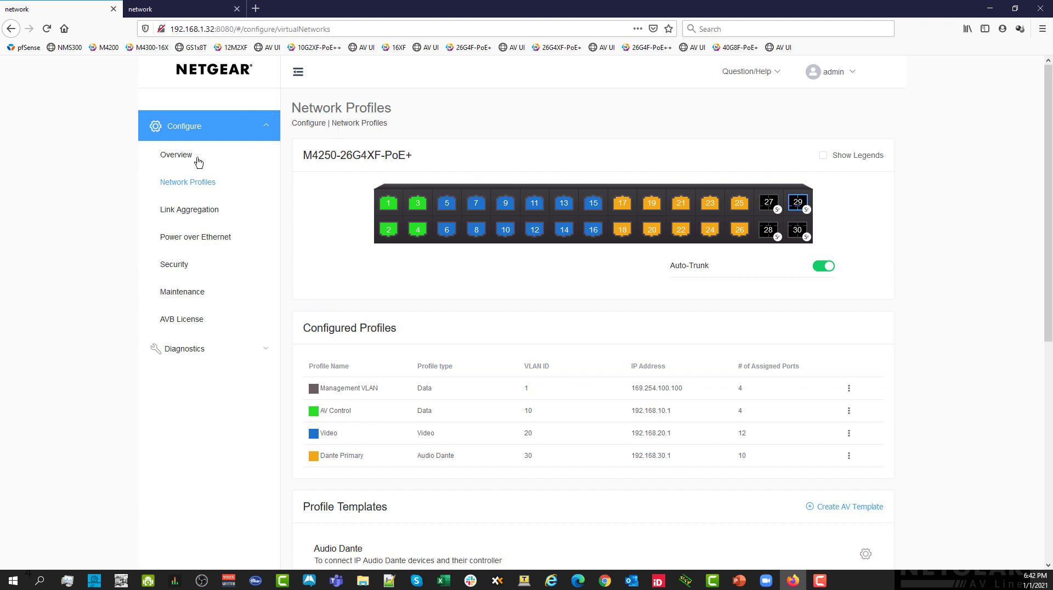
pyautogui.click(208, 11)
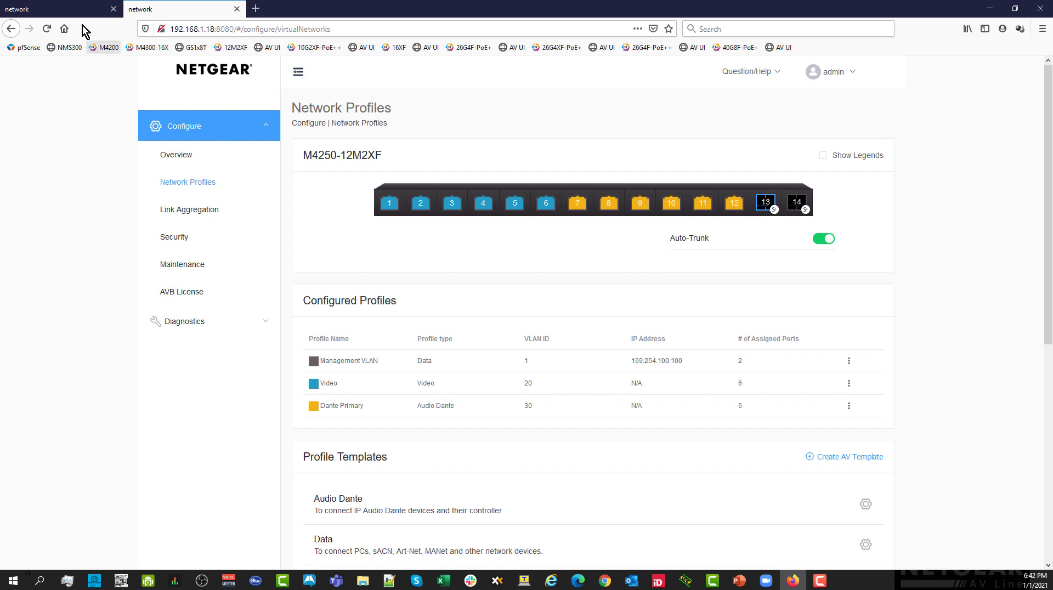
pyautogui.click(66, 9)
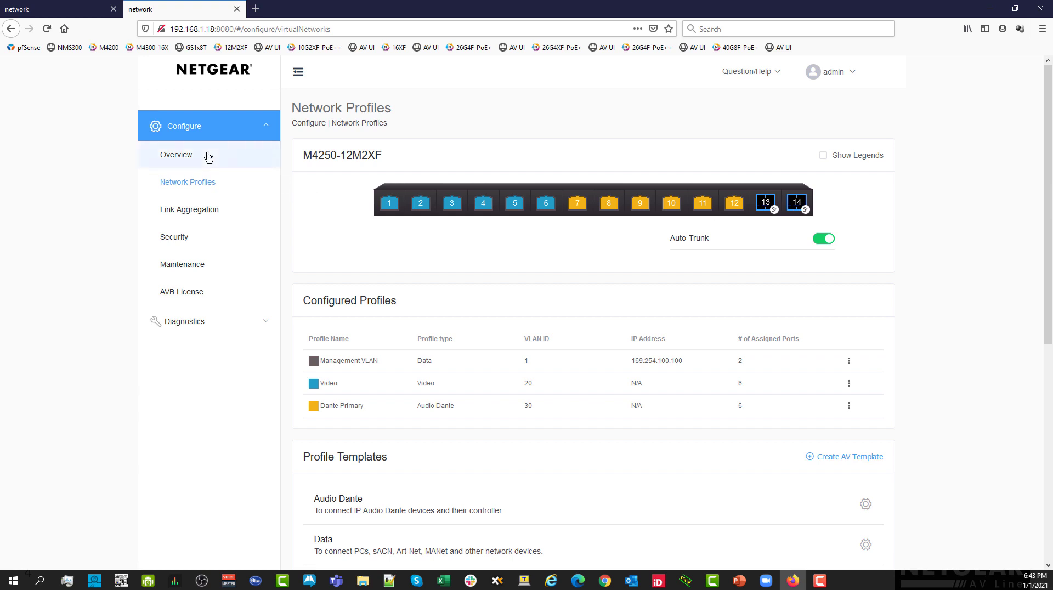
pyautogui.click(84, 11)
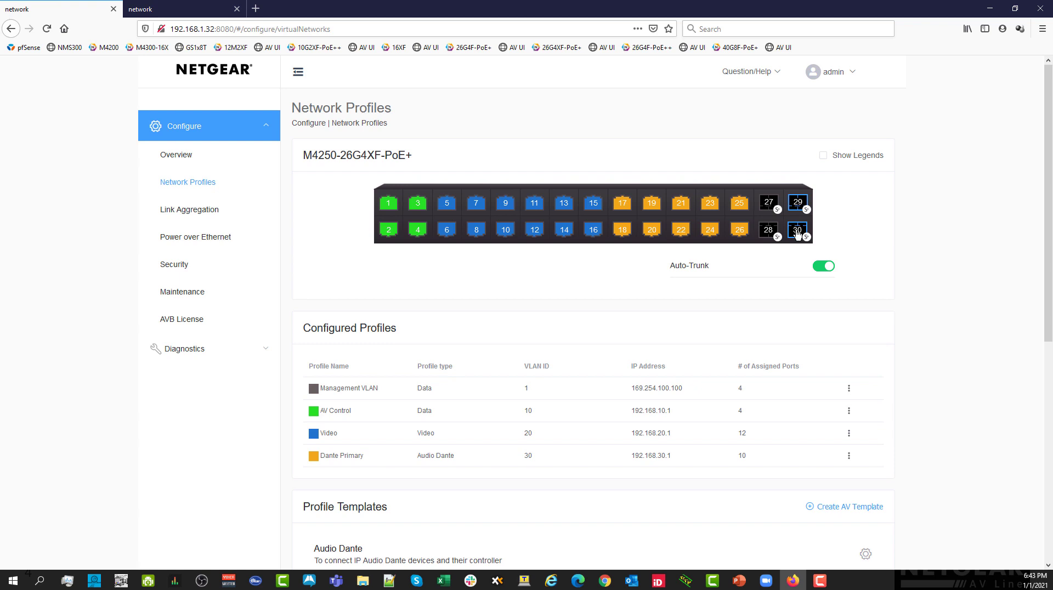
pyautogui.click(186, 15)
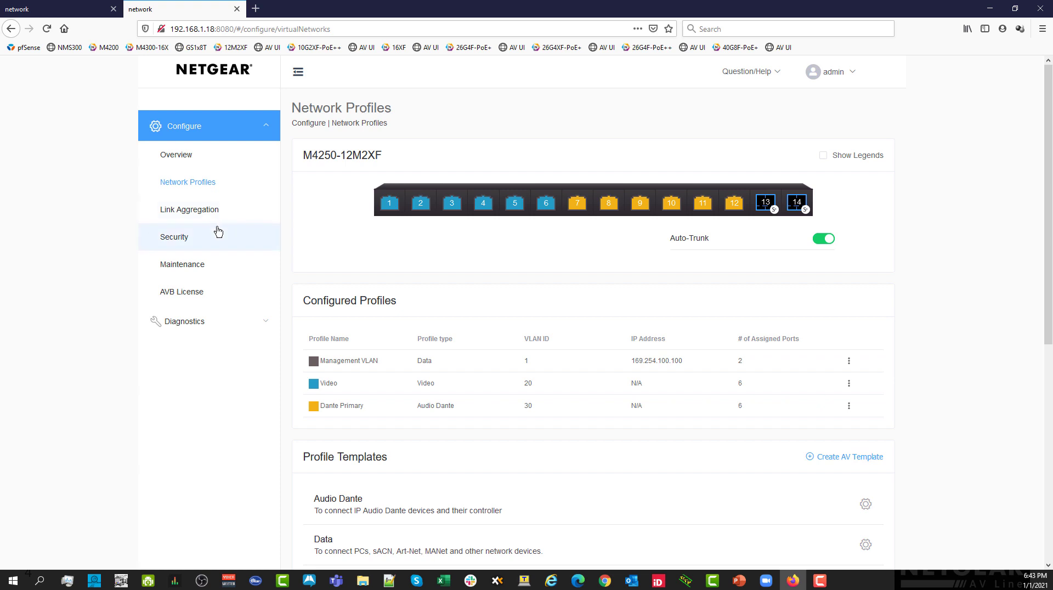
# - Review the member ports and trunk setting of link aggregation group ch1 on the M4250-12M2XF, leaving its settings unchanged
pyautogui.click(212, 210)
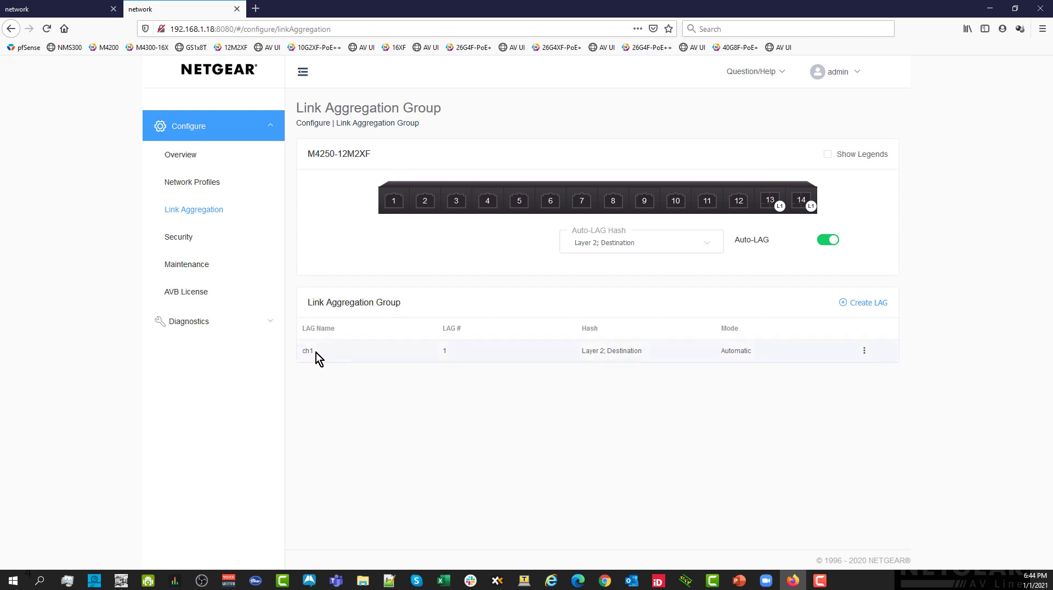
pyautogui.click(865, 350)
pyautogui.click(856, 375)
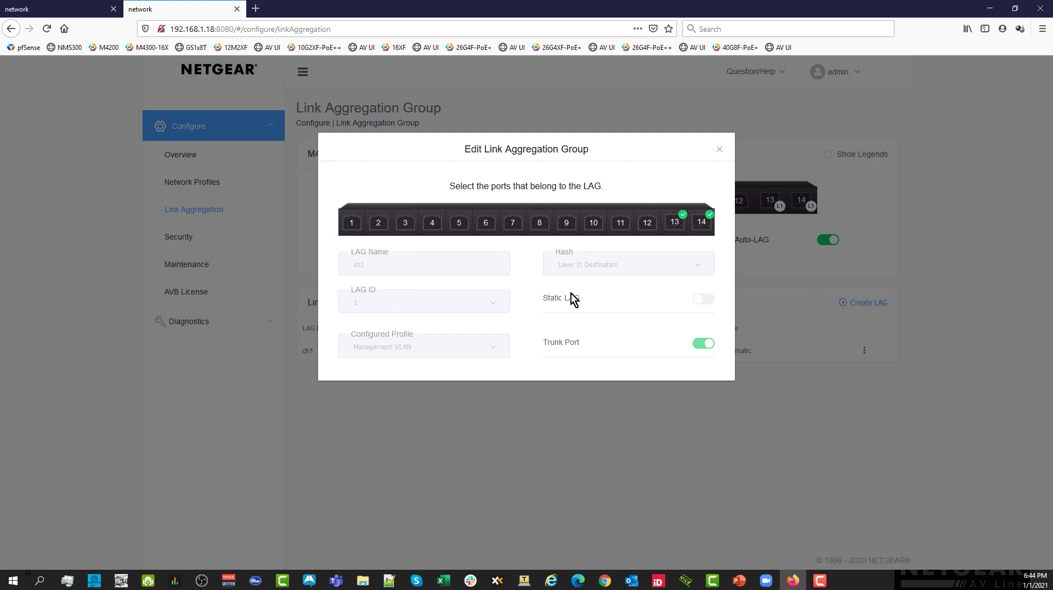
pyautogui.click(719, 150)
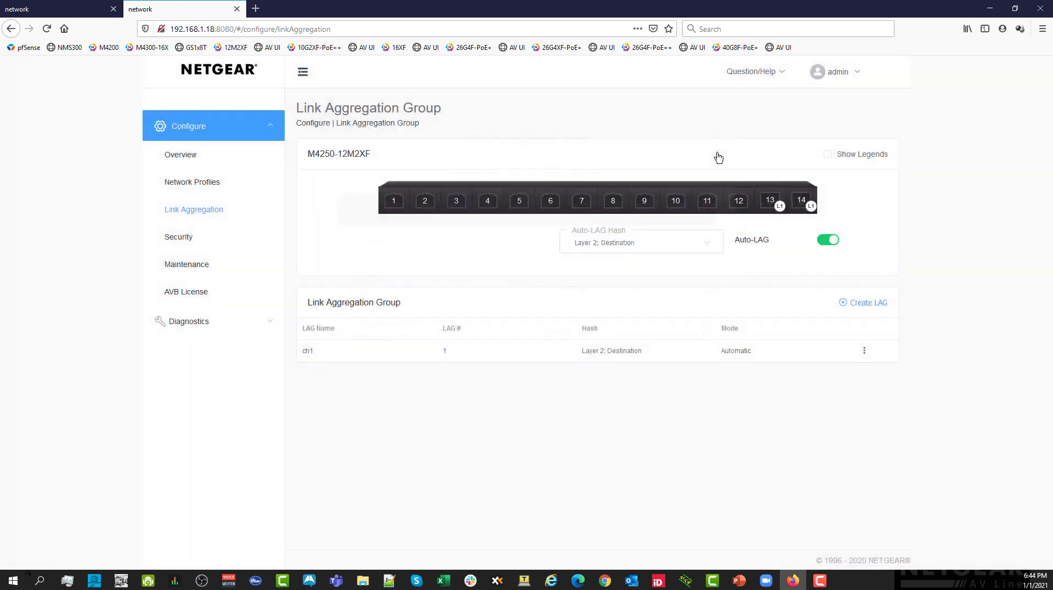
# - Inspect the member ports and trunk setting of link aggregation group ch1 on the M4250-26G4XF-PoE+ switch
pyautogui.click(65, 9)
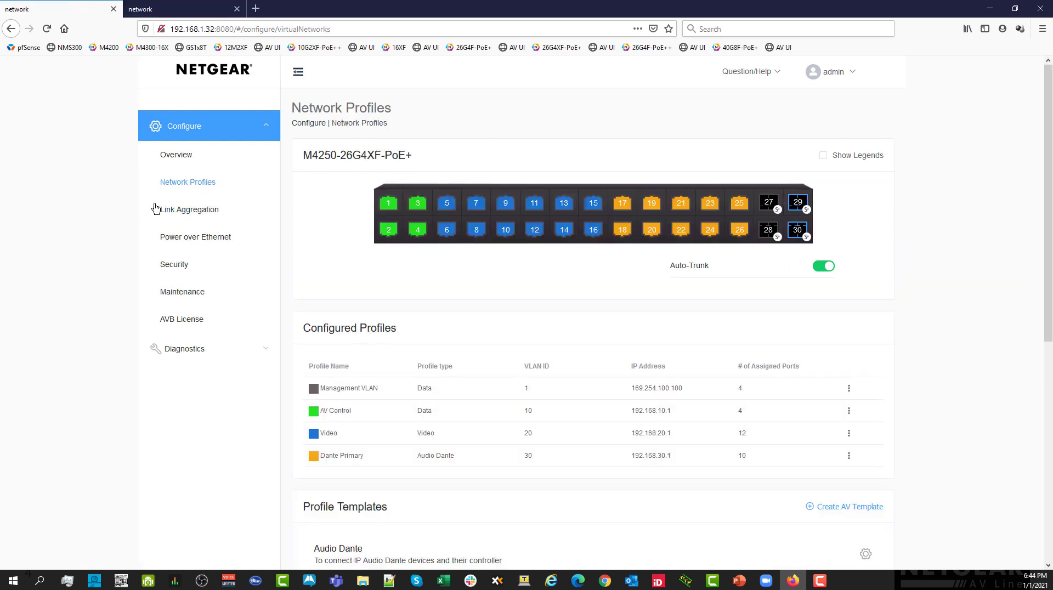
pyautogui.click(188, 210)
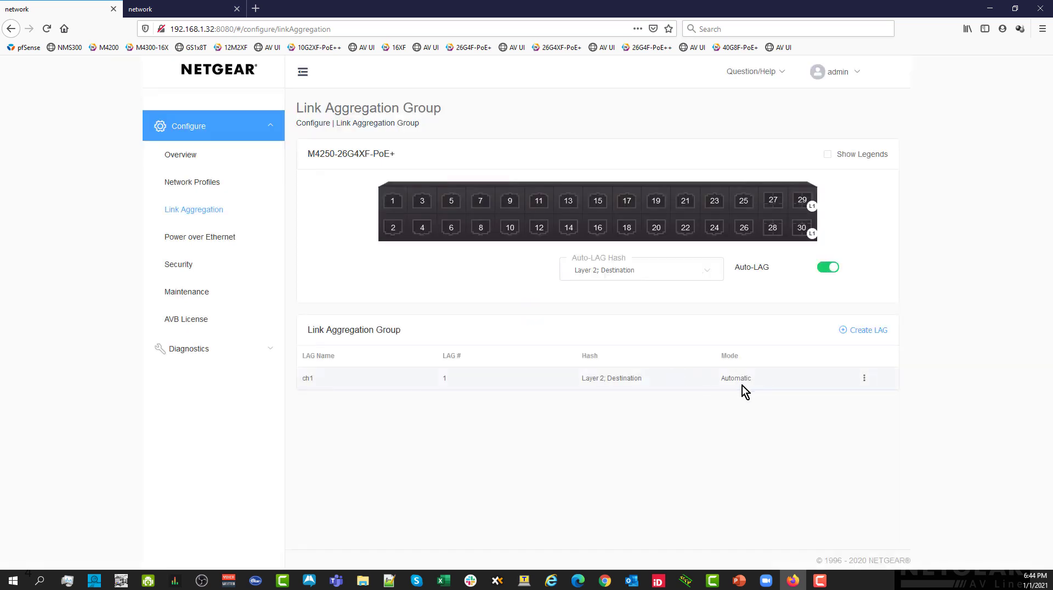
pyautogui.click(866, 379)
pyautogui.click(853, 403)
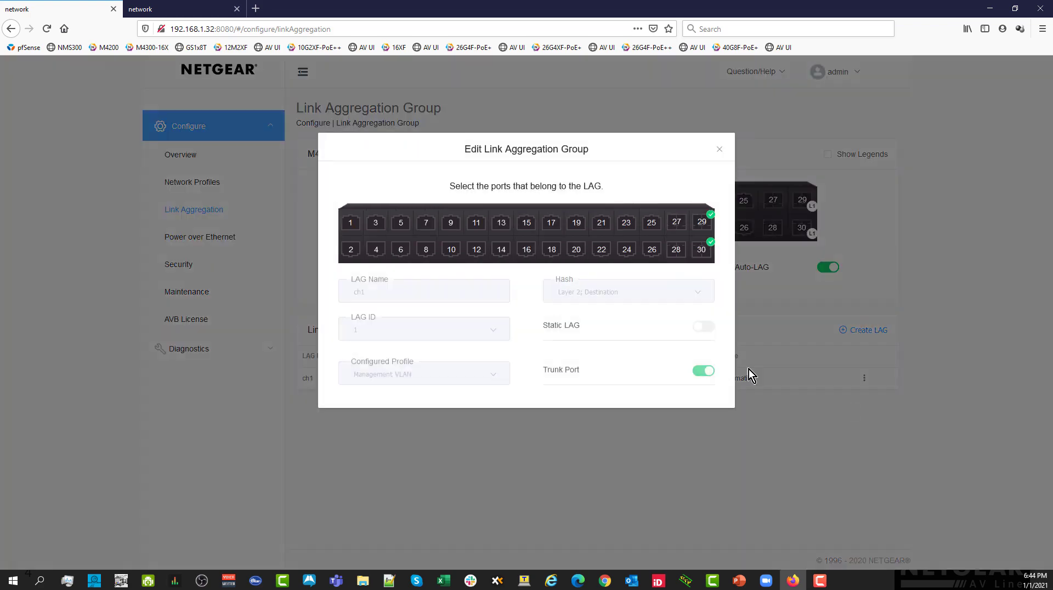
pyautogui.click(722, 153)
# - Return to the network profiles overview on both switches
pyautogui.click(191, 183)
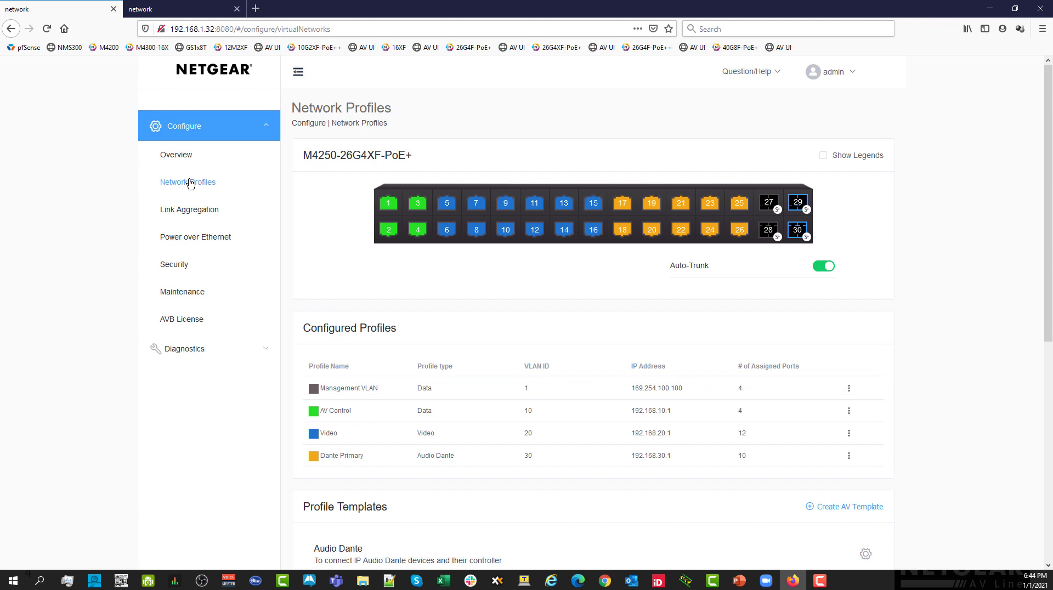
pyautogui.click(188, 10)
pyautogui.click(206, 182)
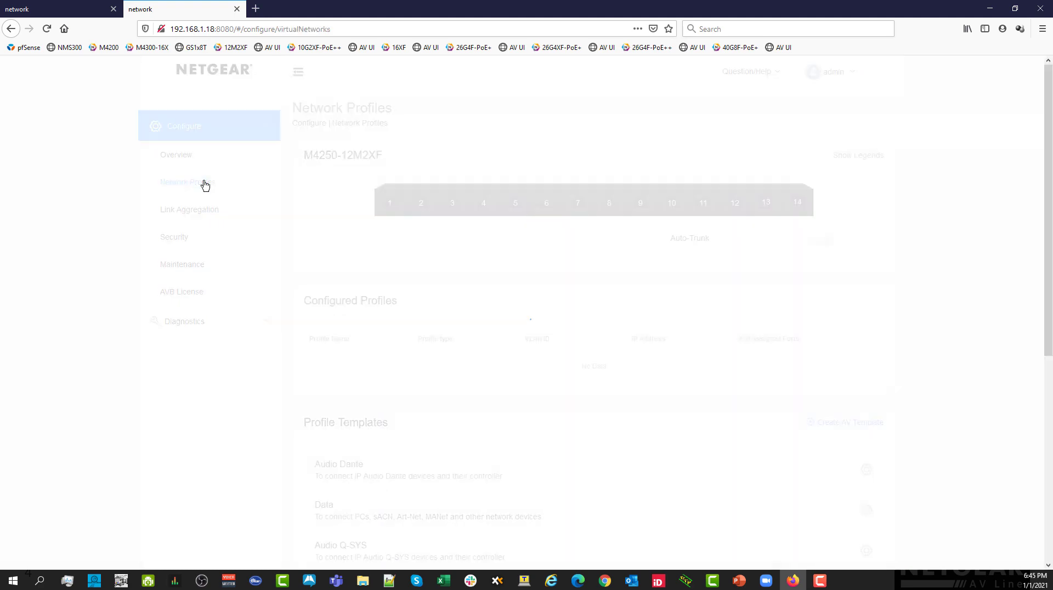
# - Switch to the M4250 Series AV UI slide show in PowerPoint and advance past the Use Case 2 slide
pyautogui.moveTo(739, 581)
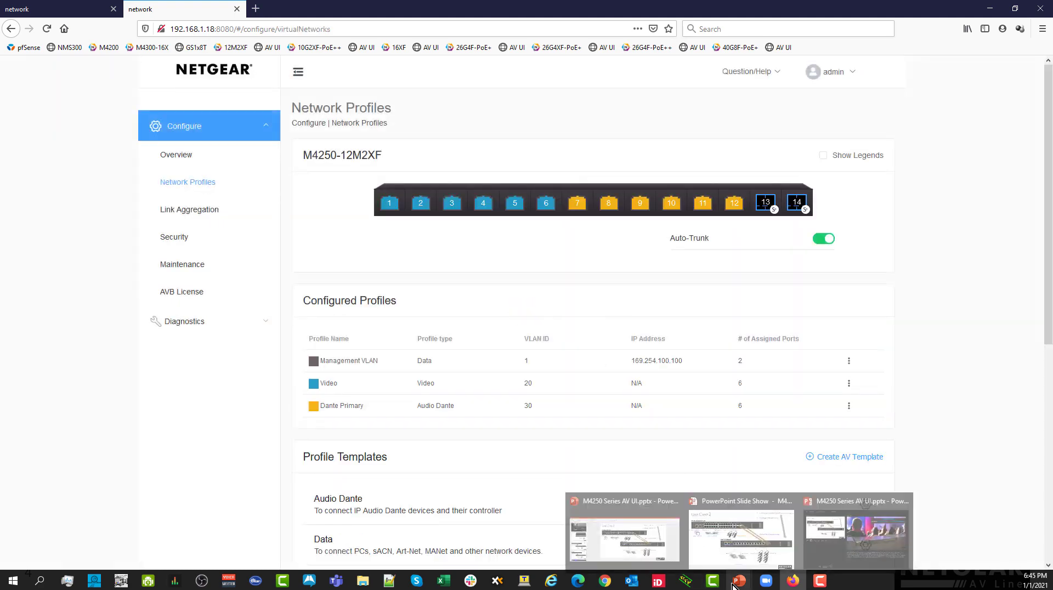
pyautogui.click(829, 568)
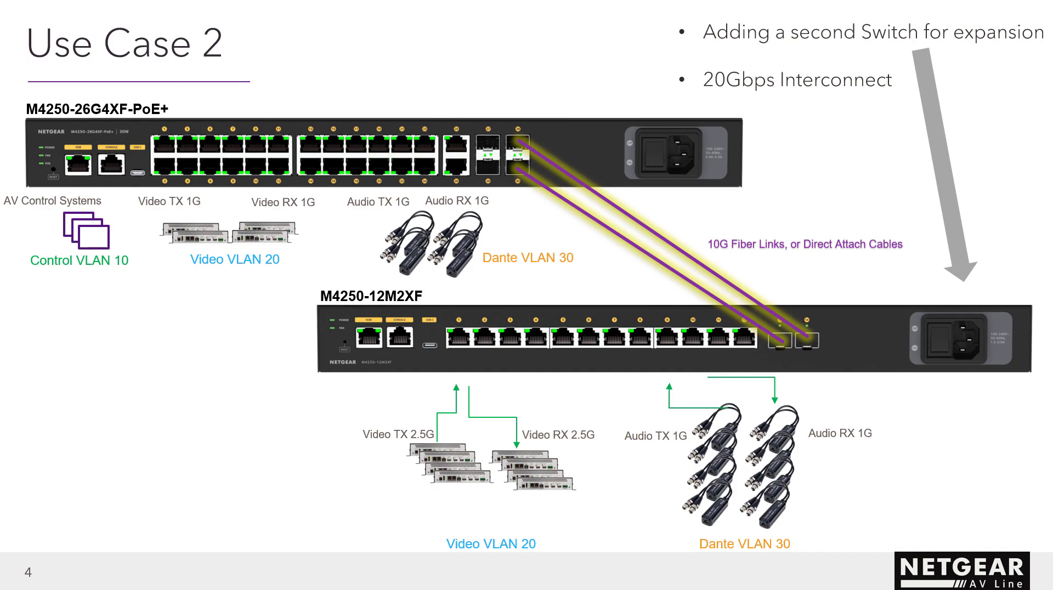
pyautogui.press('Right')
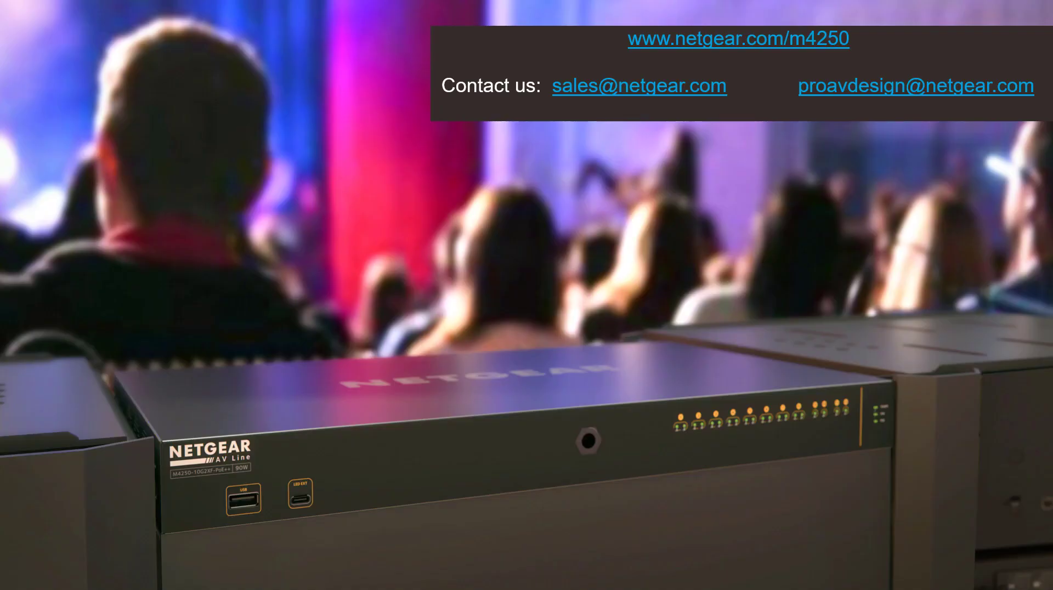